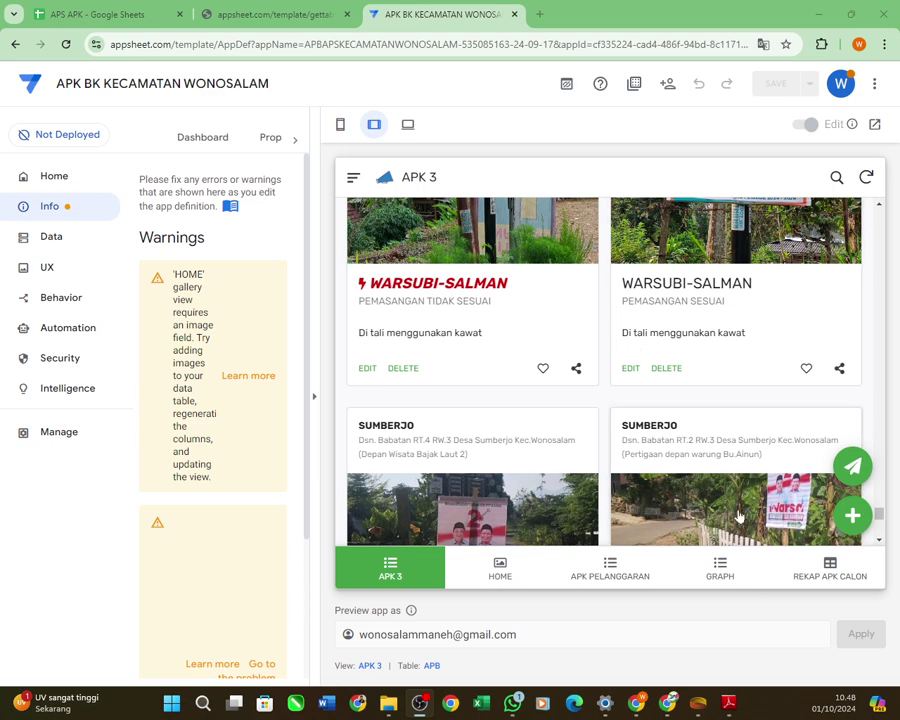
Start a new APB record with DESA set to GALENGDOWO and NAMA CALON set to LULUK-LUKMAN.
scroll(704, 484, up, 10)
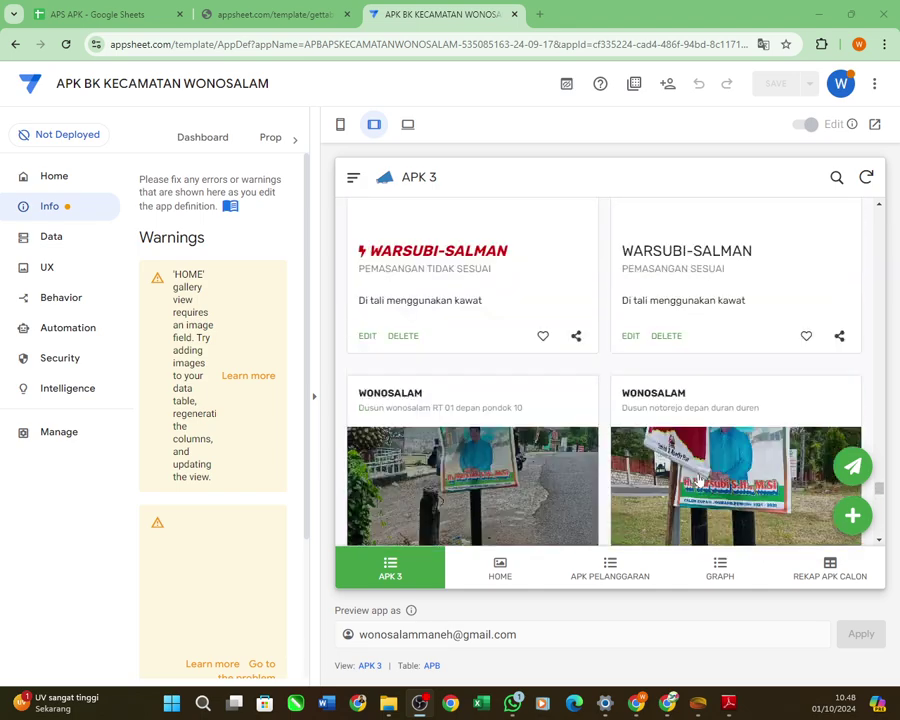
scroll(704, 482, down, 8)
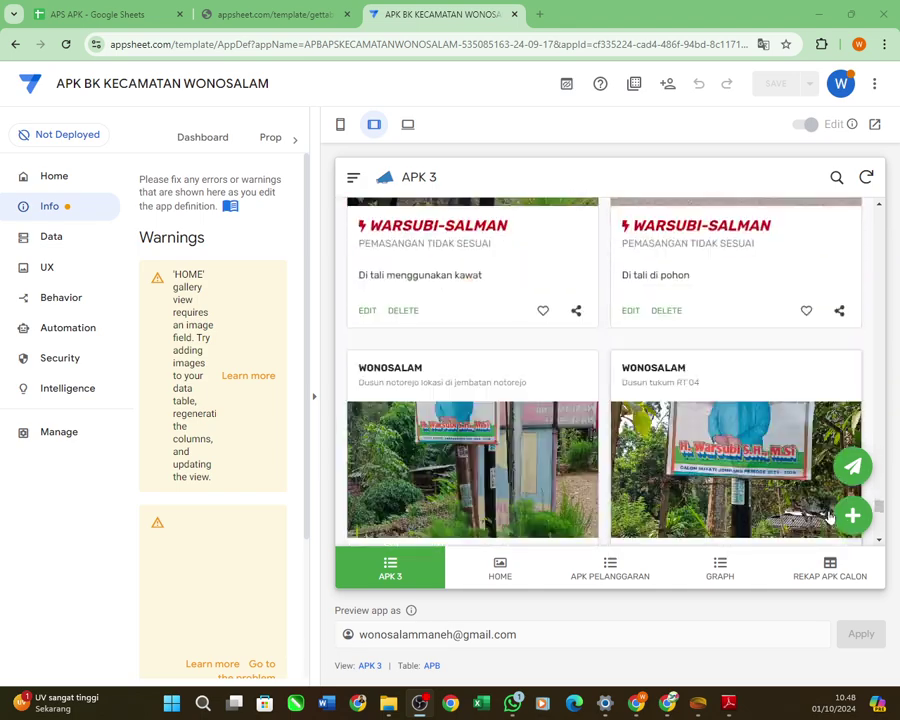
click(853, 517)
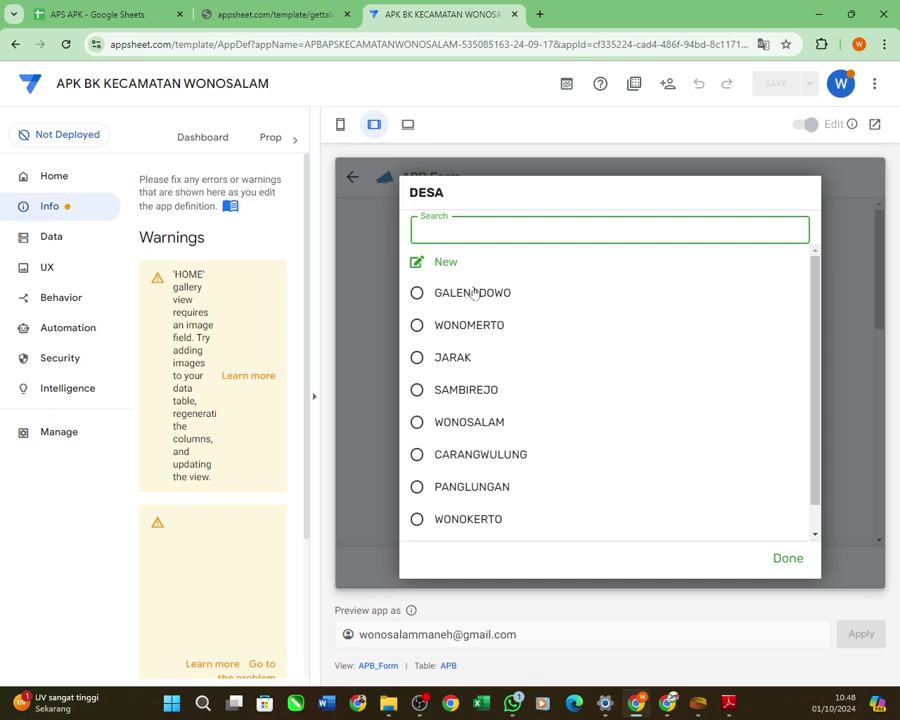
click(472, 292)
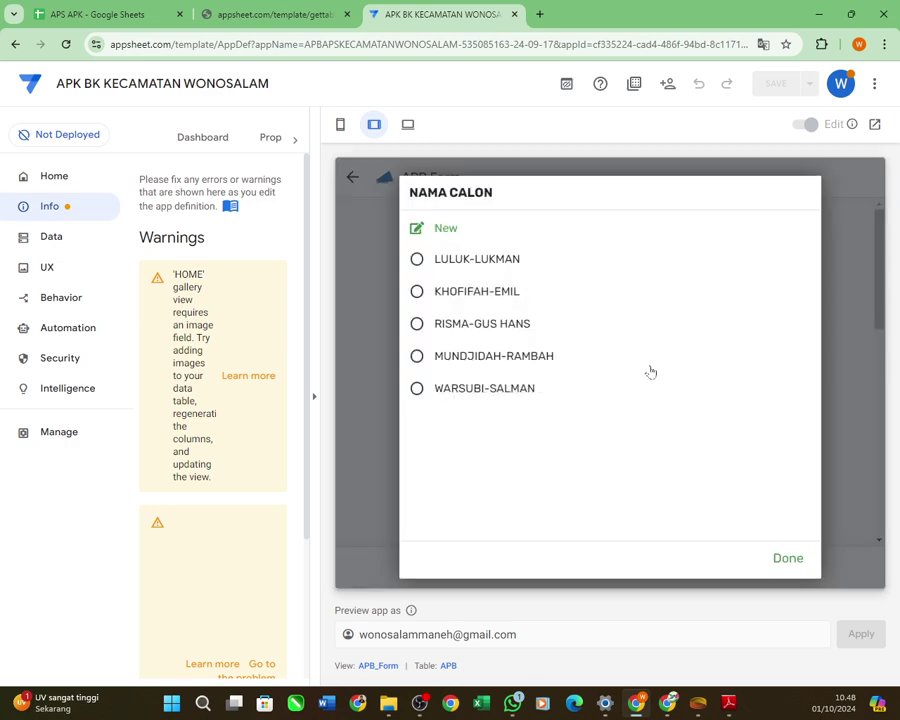
click(478, 265)
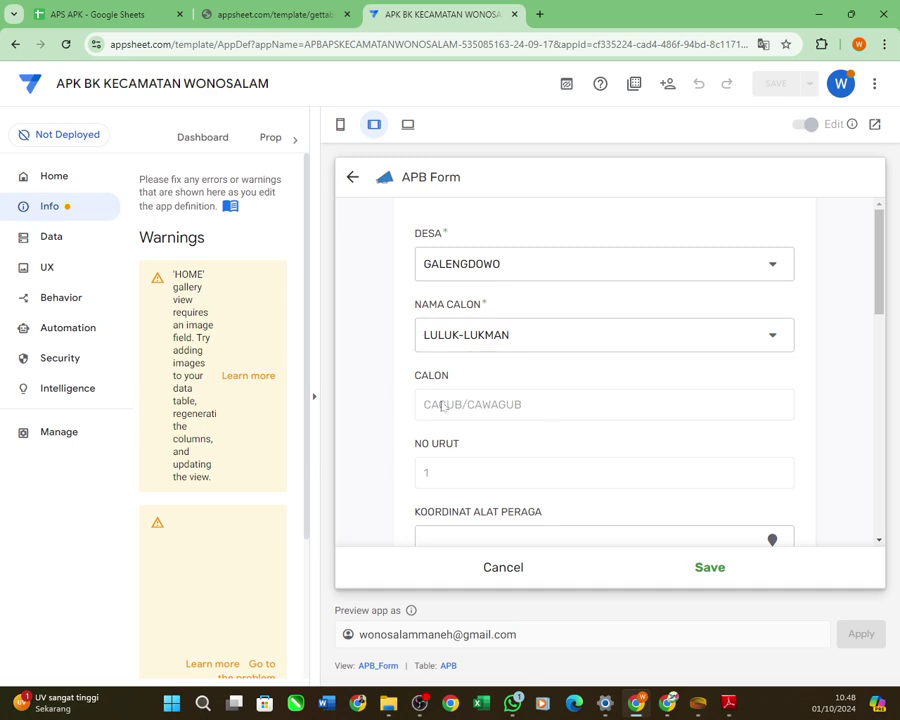
Switch NAMA CALON to MUNDJIDAH-RAMBAH, and finally set it to KHOFIFAH-EMIL.
drag(424, 405, 541, 412)
click(562, 430)
click(575, 340)
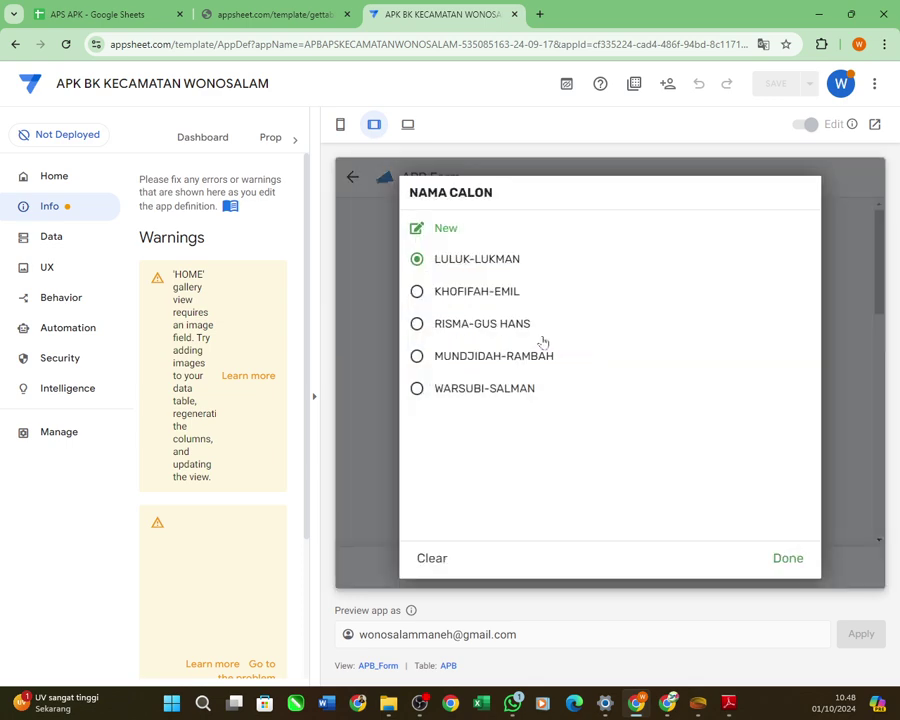
click(503, 355)
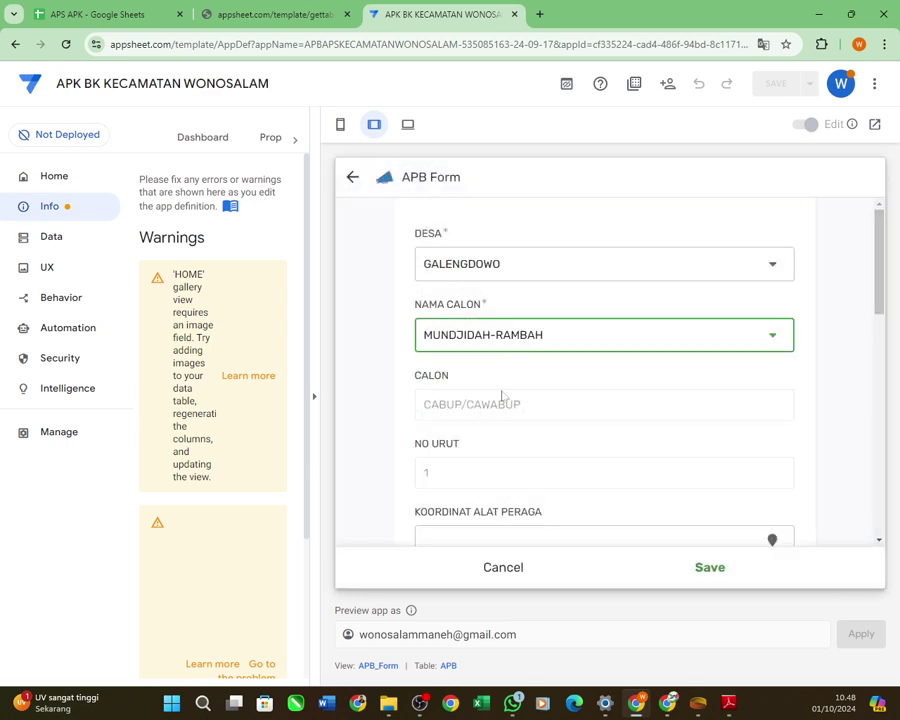
click(538, 345)
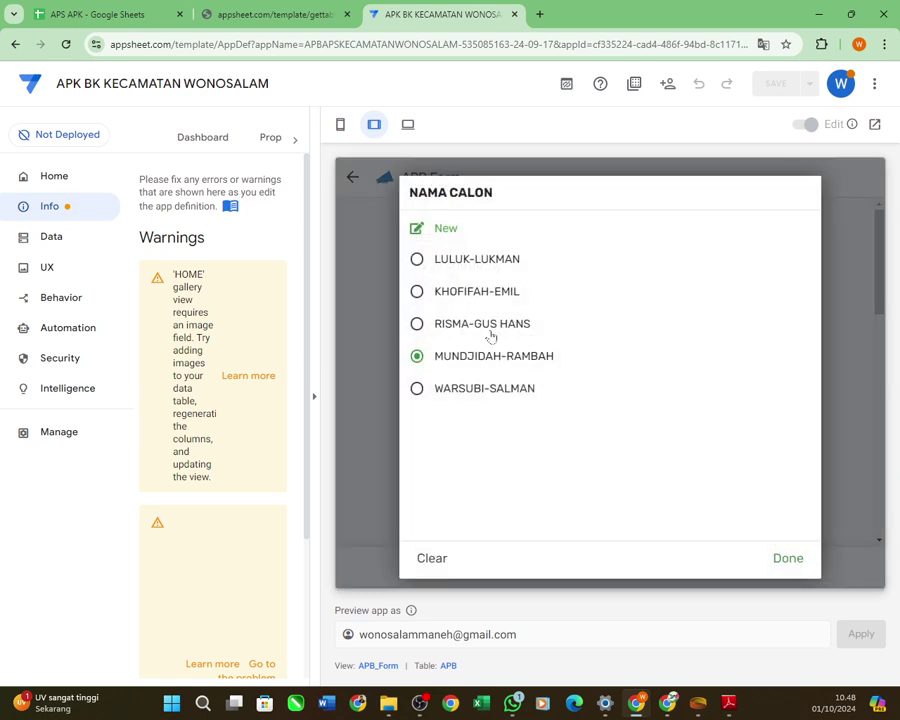
click(480, 293)
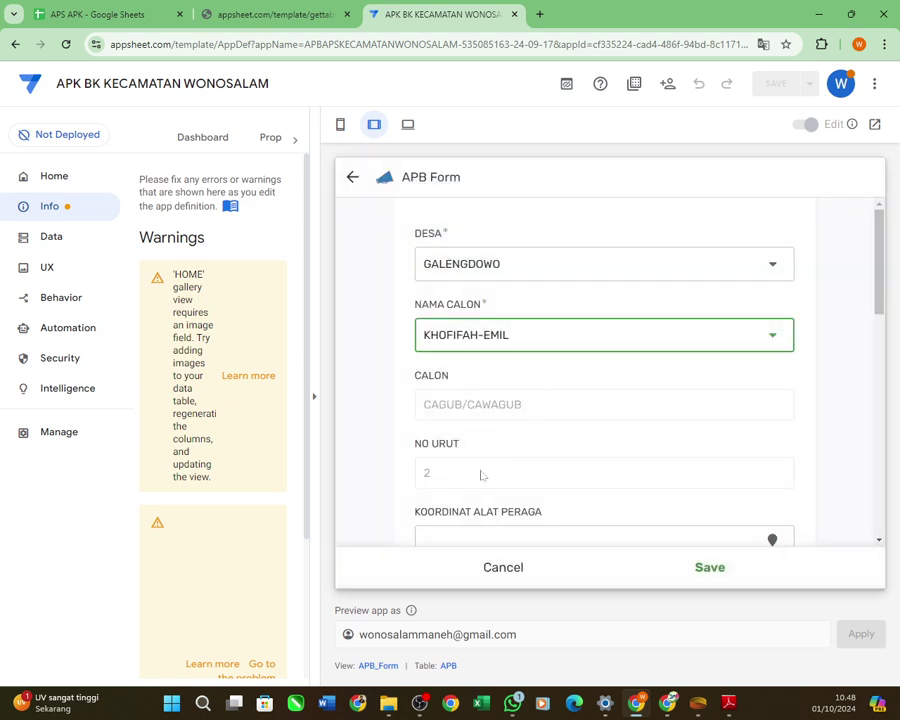
Try to fill KOORDINAT ALAT PERAGA with the current location, dismissing the browser's location permission request.
scroll(560, 402, down, 3)
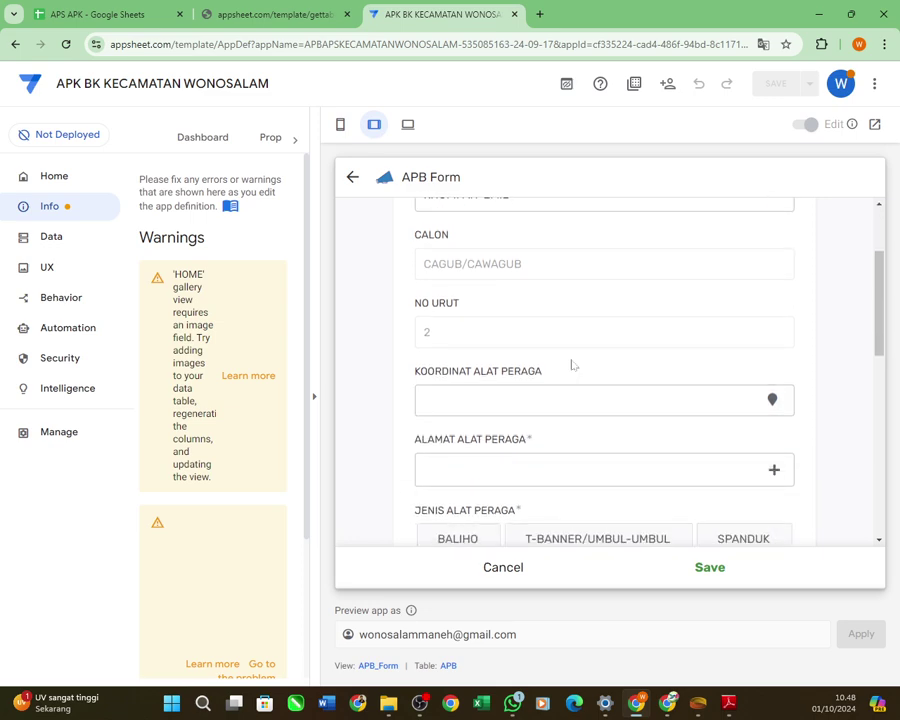
click(782, 399)
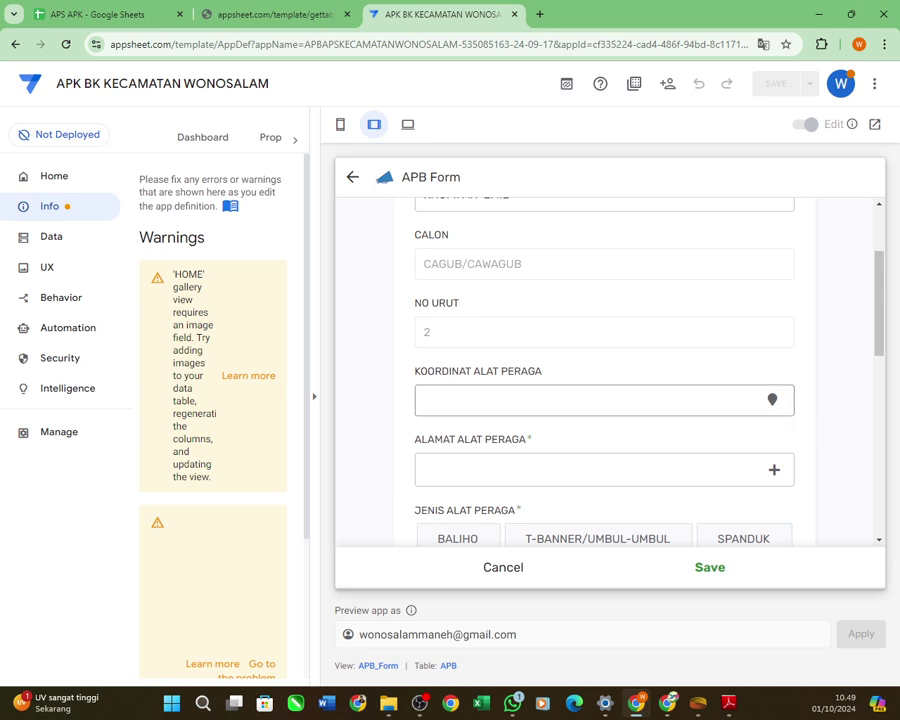
click(772, 400)
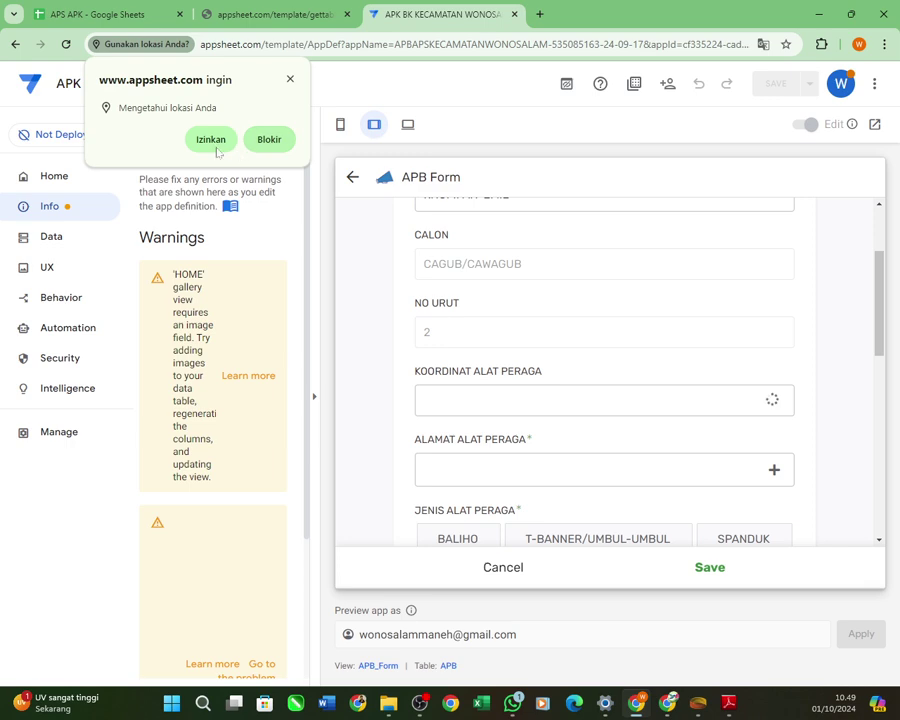
click(290, 79)
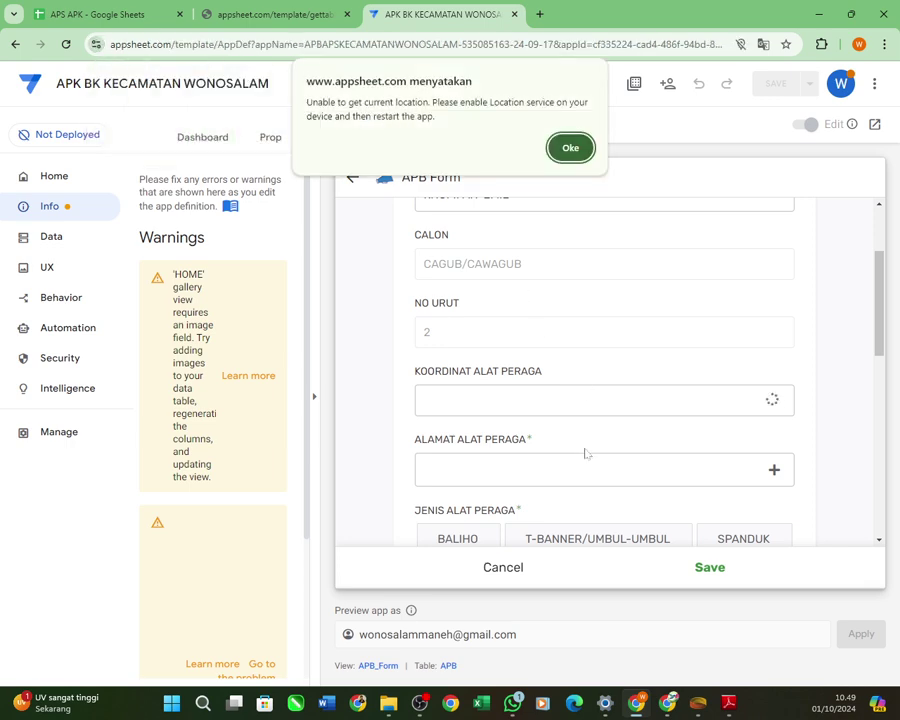
click(567, 151)
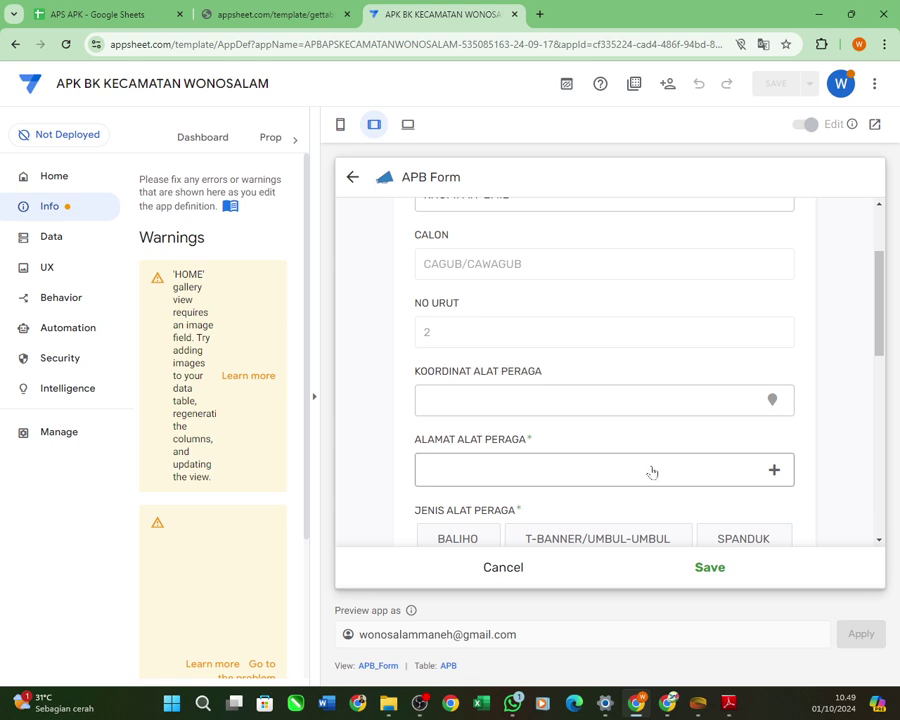
click(651, 472)
click(787, 558)
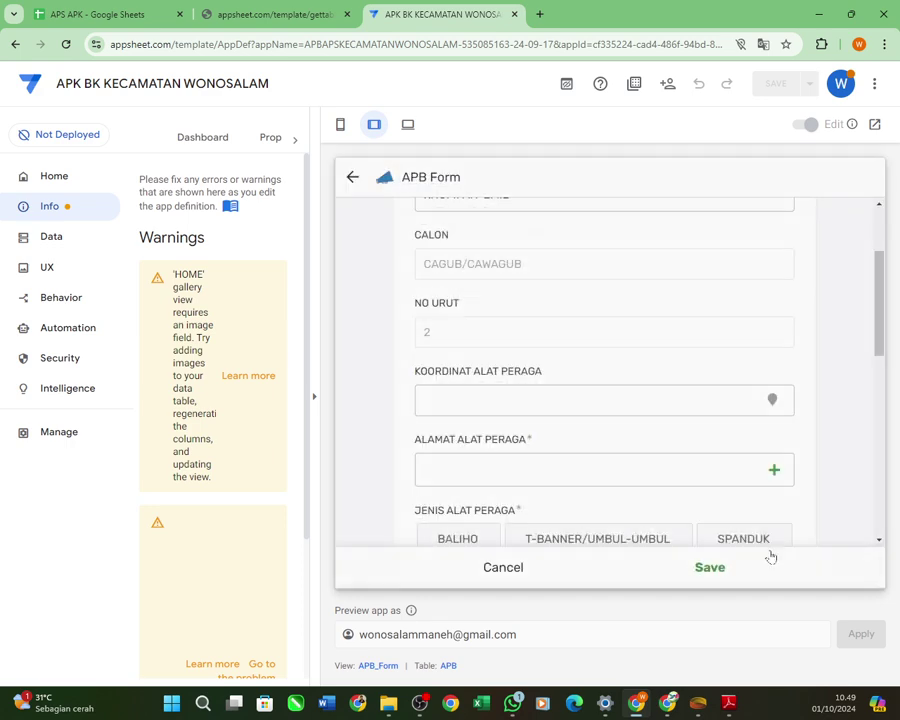
scroll(642, 486, down, 2)
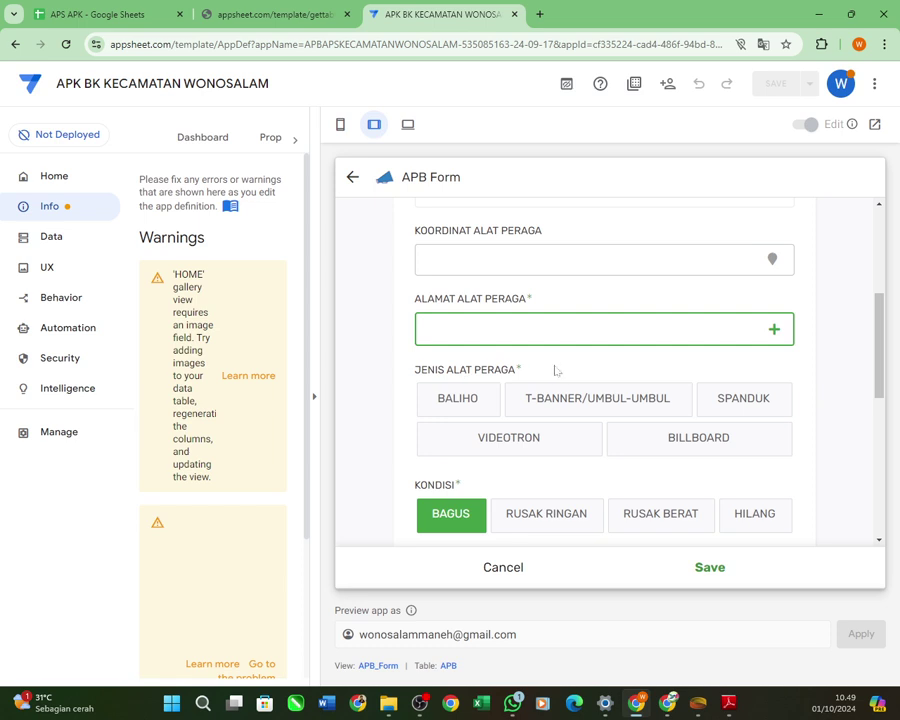
click(626, 371)
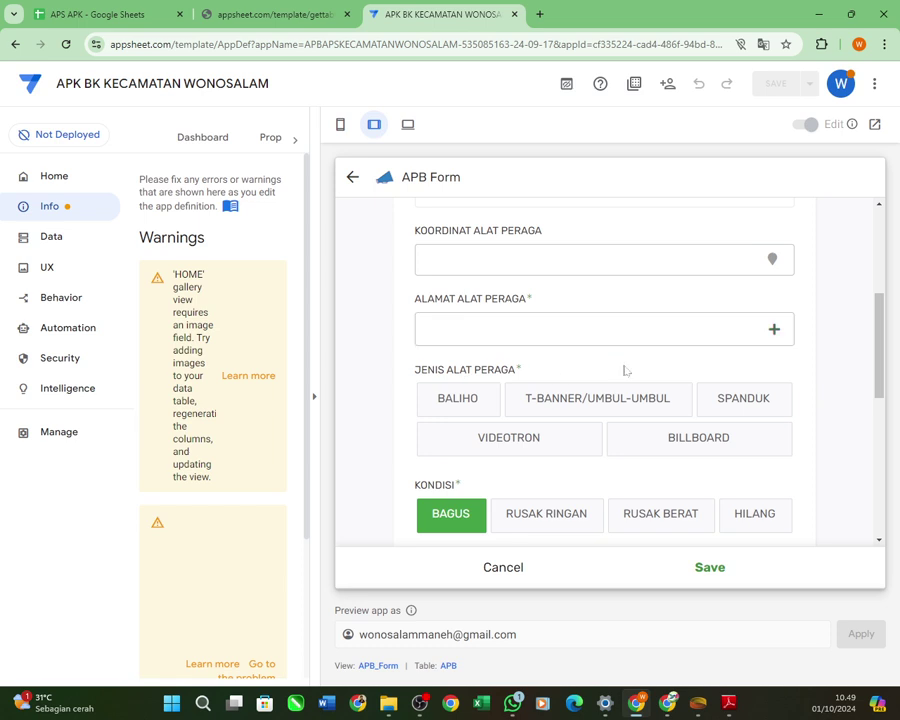
Try each JENIS ALAT PERAGA option in turn: BALIHO, T-BANNER/UMBUL-UMBUL, SPANDUK, VIDEOTRON and BILLBOARD.
click(465, 397)
click(575, 398)
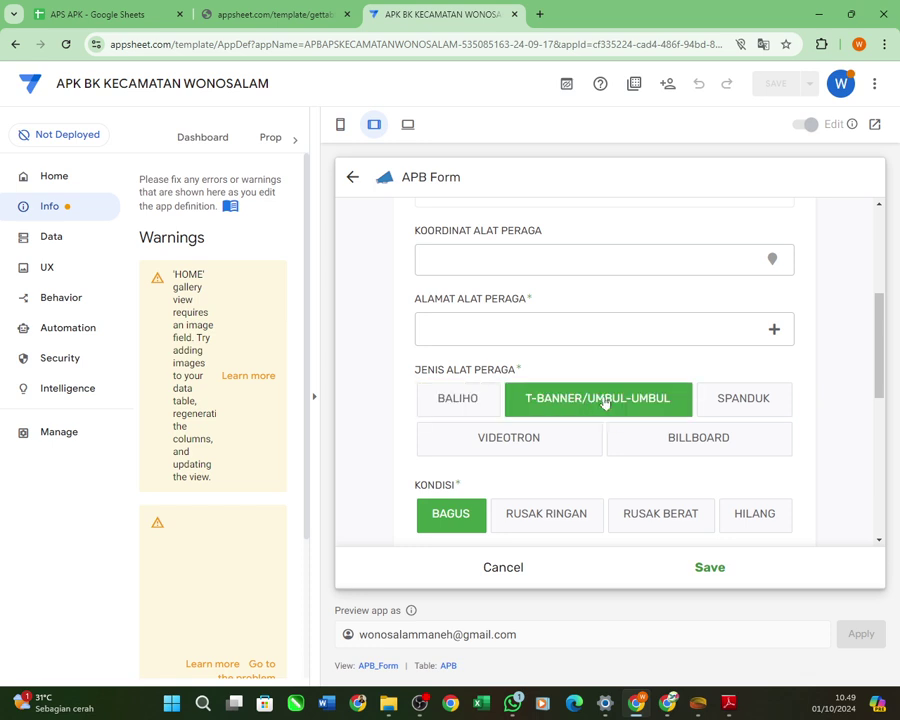
click(762, 401)
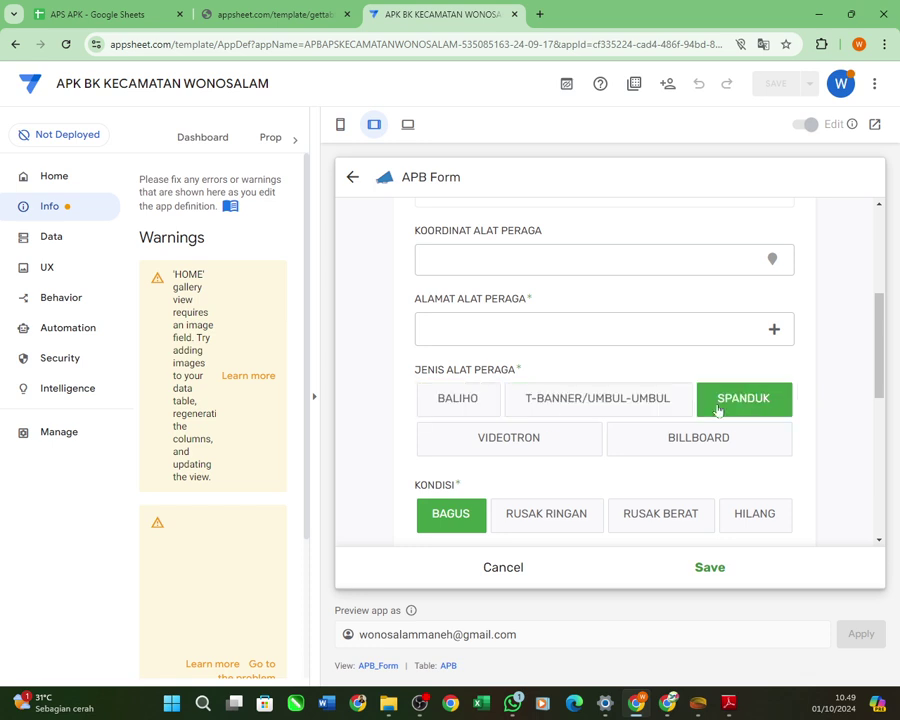
click(552, 440)
click(652, 444)
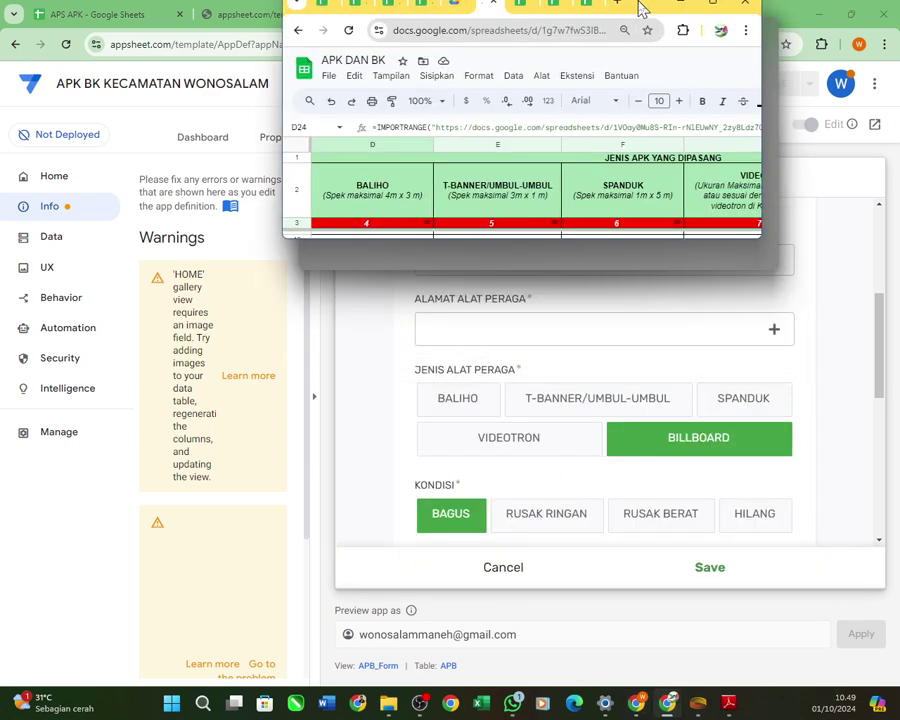
Switch to the APK DAN BK spreadsheet and examine the maximum size specifications for BALIHO, T-BANNER/UMBUL-UMBUL and SPANDUK.
drag(640, 10, 640, 6)
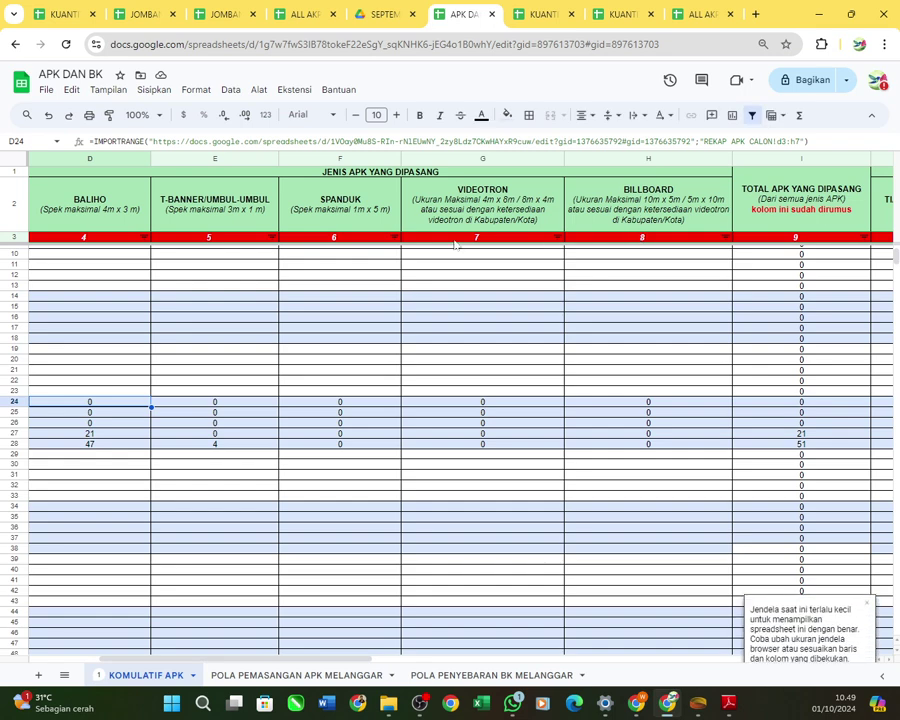
scroll(199, 292, up, 2)
key(ctrl+plus)
key(ctrl+plus)
key(ctrl+plus)
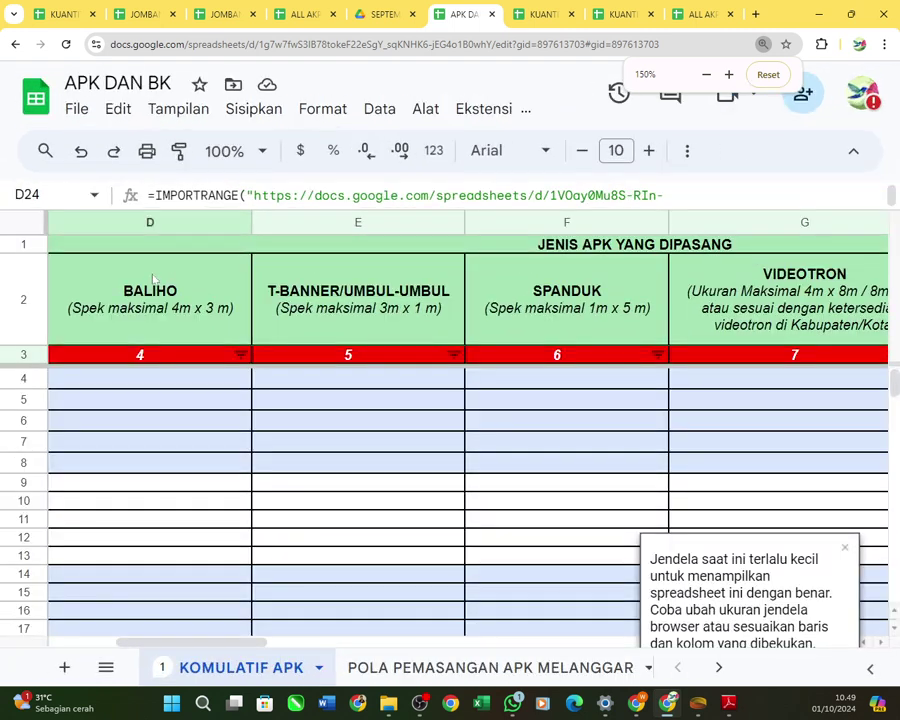
click(160, 308)
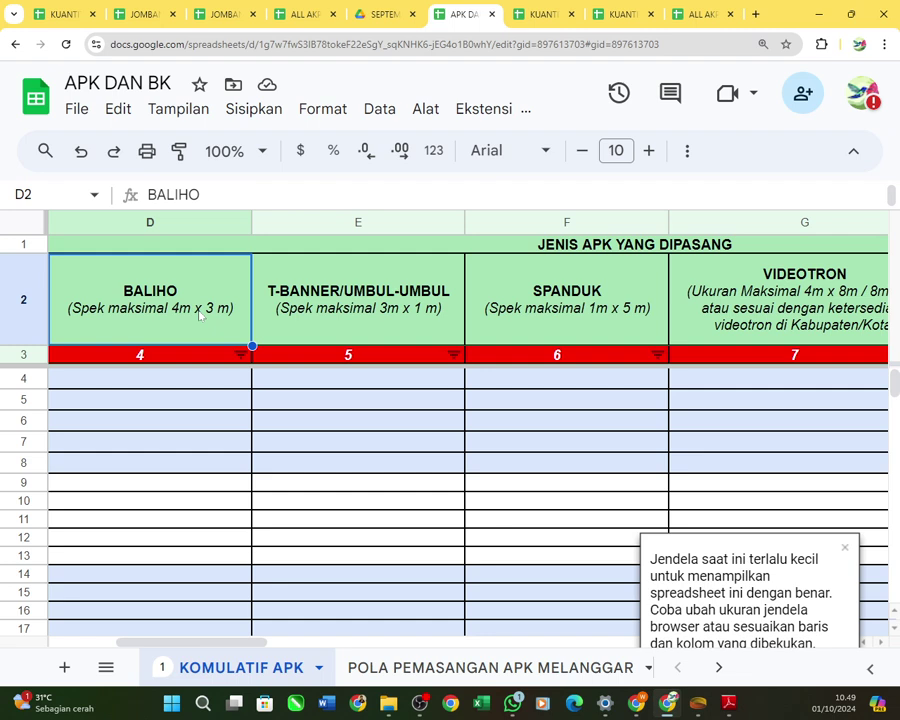
click(409, 319)
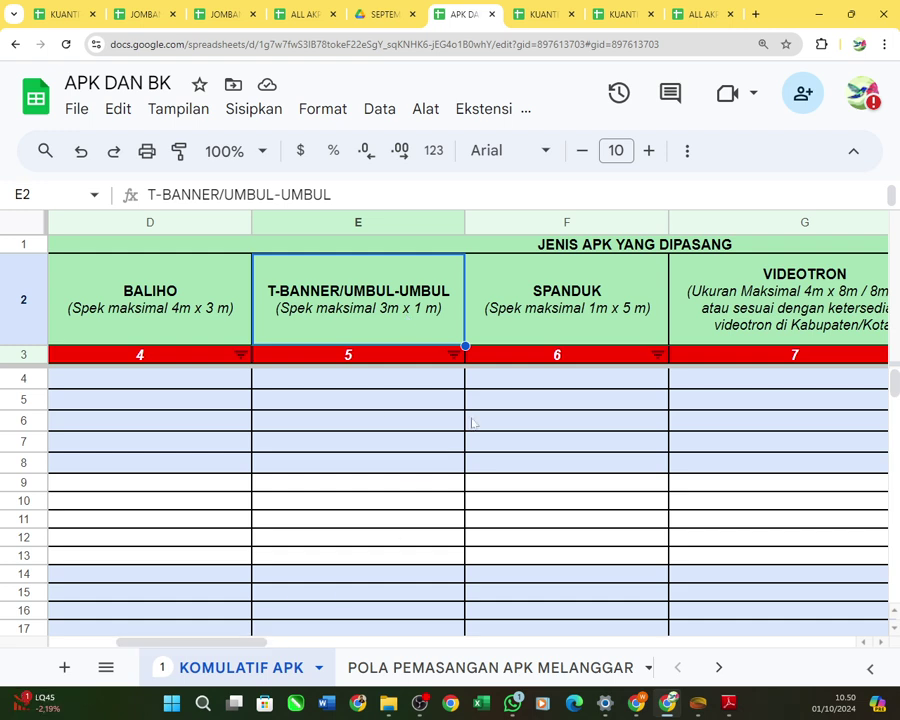
click(535, 319)
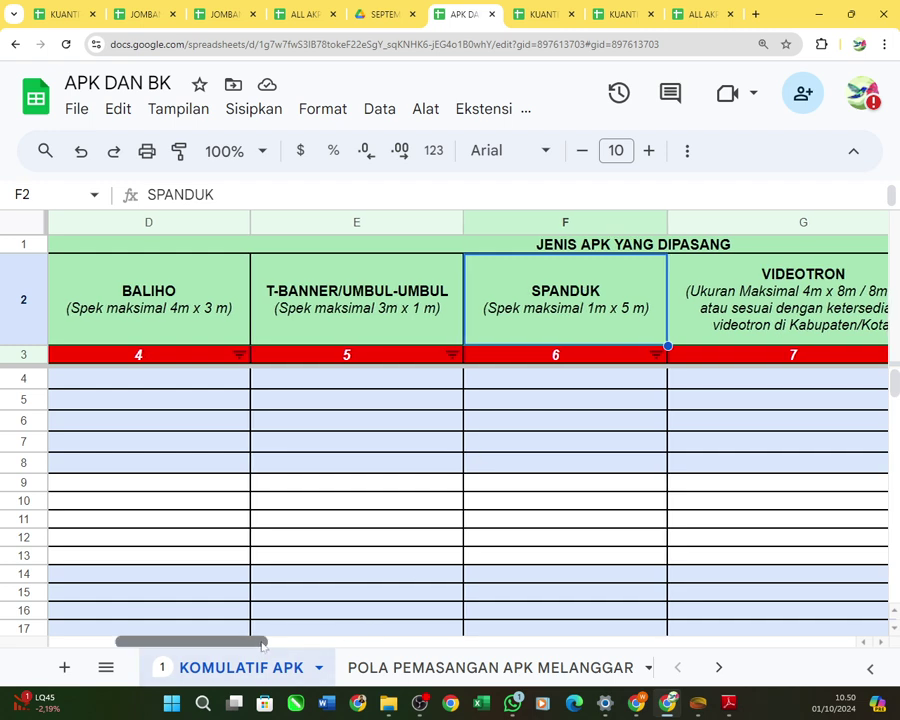
Examine the maximum size specifications for VIDEOTRON and BILLBOARD, and return to the APB form in AppSheet.
drag(256, 646, 322, 638)
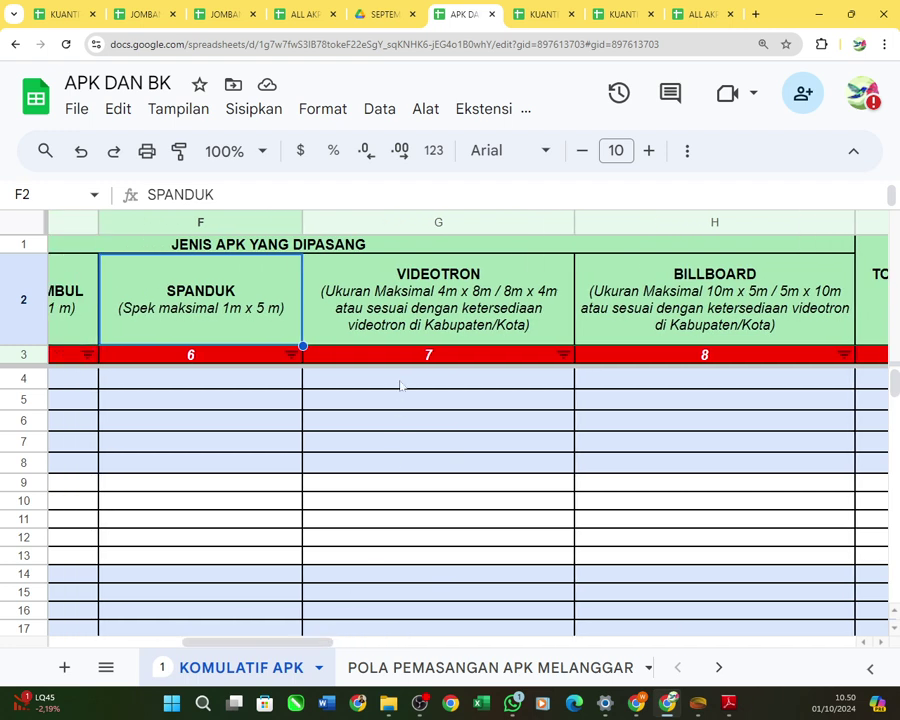
click(404, 316)
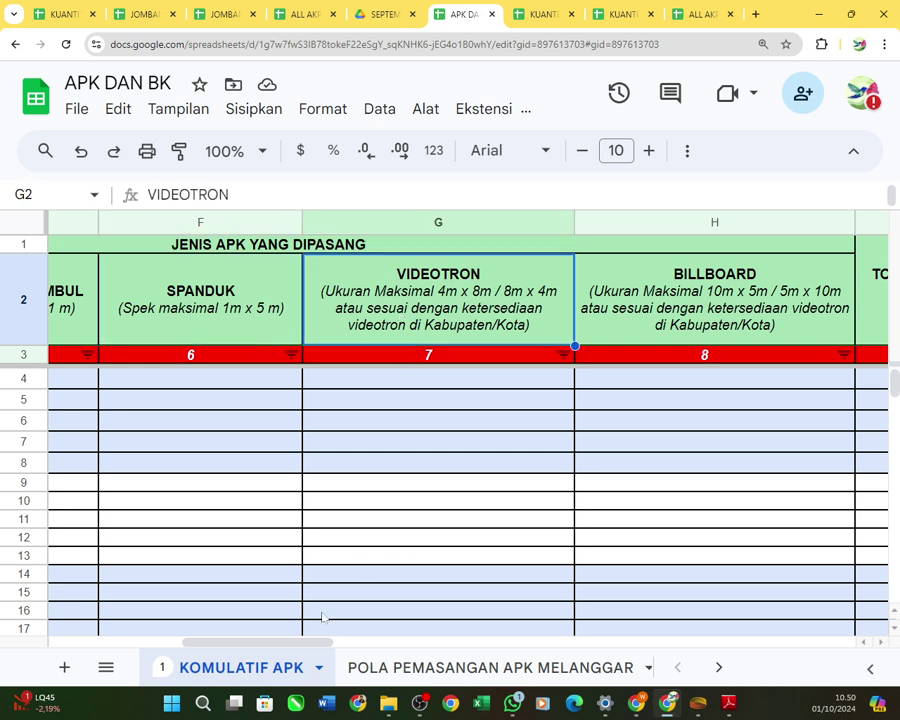
drag(322, 640, 366, 636)
click(369, 320)
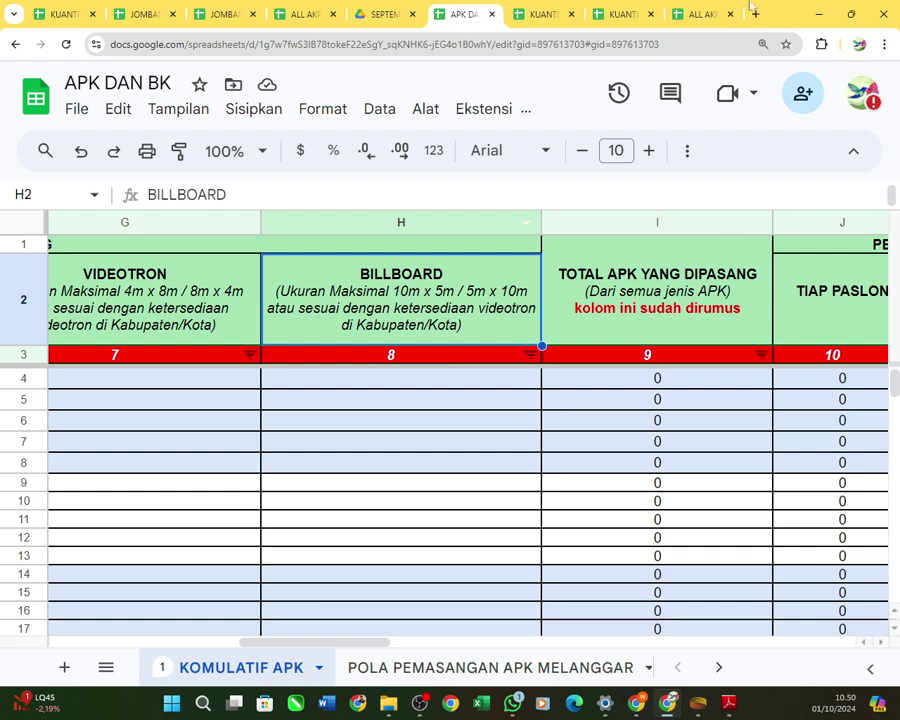
click(851, 14)
click(885, 200)
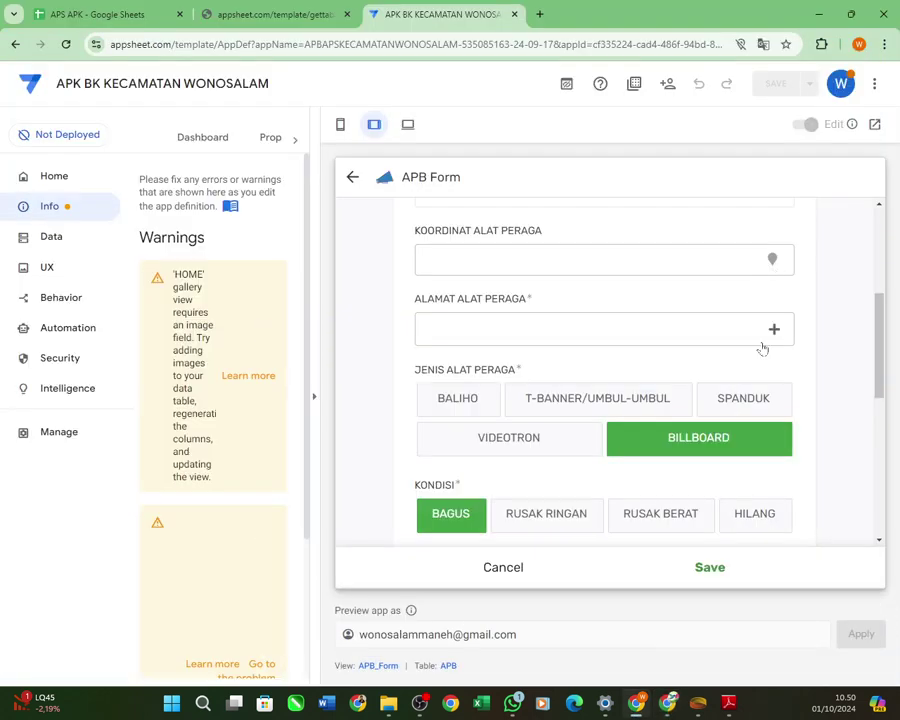
Deselect BILLBOARD, and set KONDISI to RUSAK RINGAN and CARA PEMASANGAN to "Bingkai dan tiang kayu, ditali dipohon".
click(705, 436)
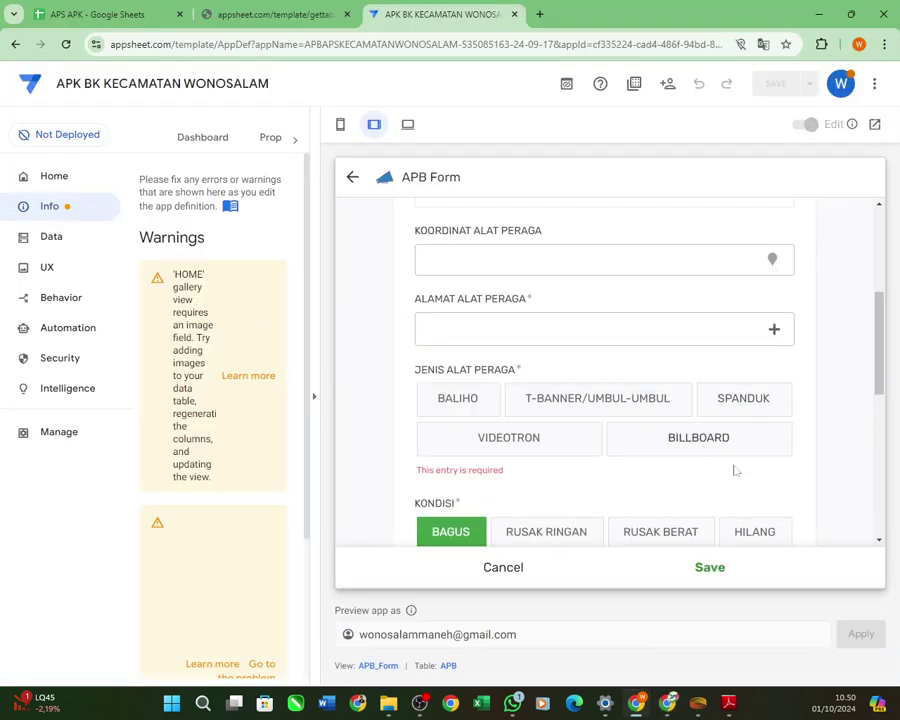
scroll(660, 462, down, 1)
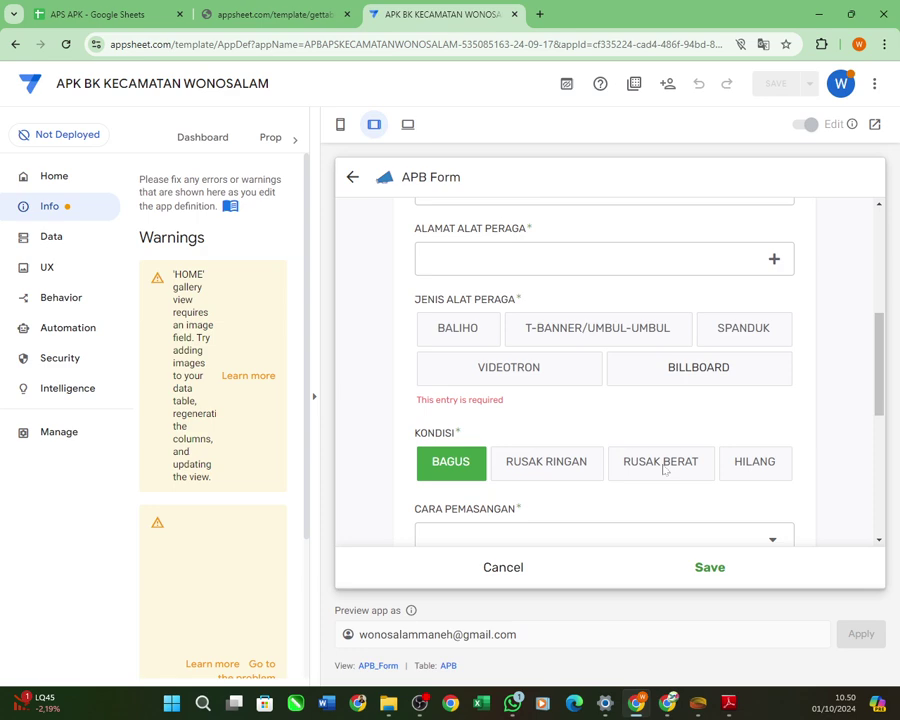
click(580, 466)
click(680, 446)
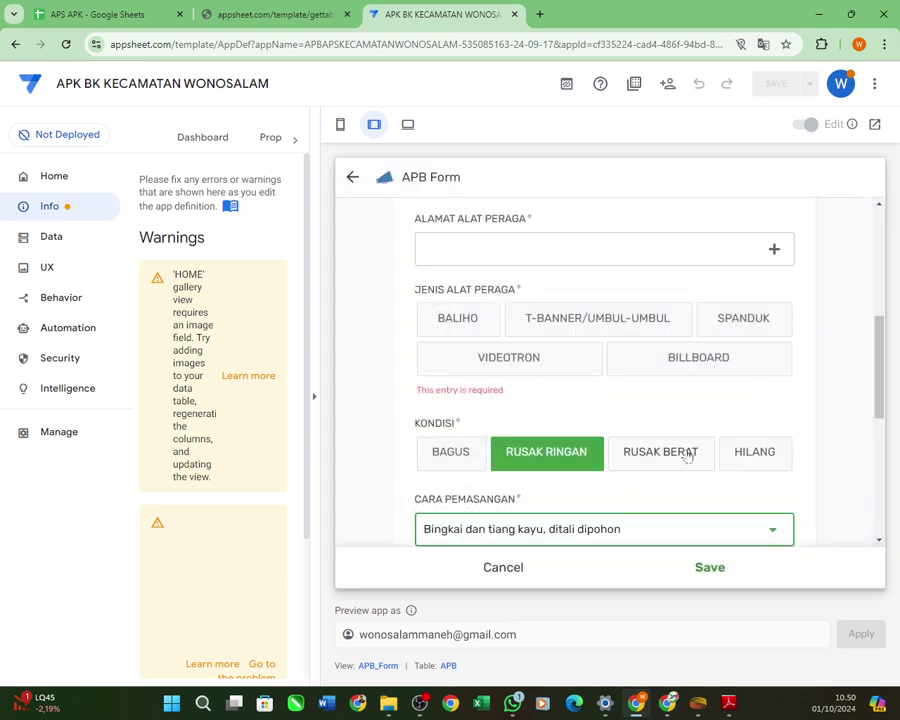
Try the KONDISI options RUSAK RINGAN, RUSAK BERAT and HILANG, ending on BAGUS, and set JENIS ALAT PERAGA to BALIHO.
click(455, 455)
click(584, 460)
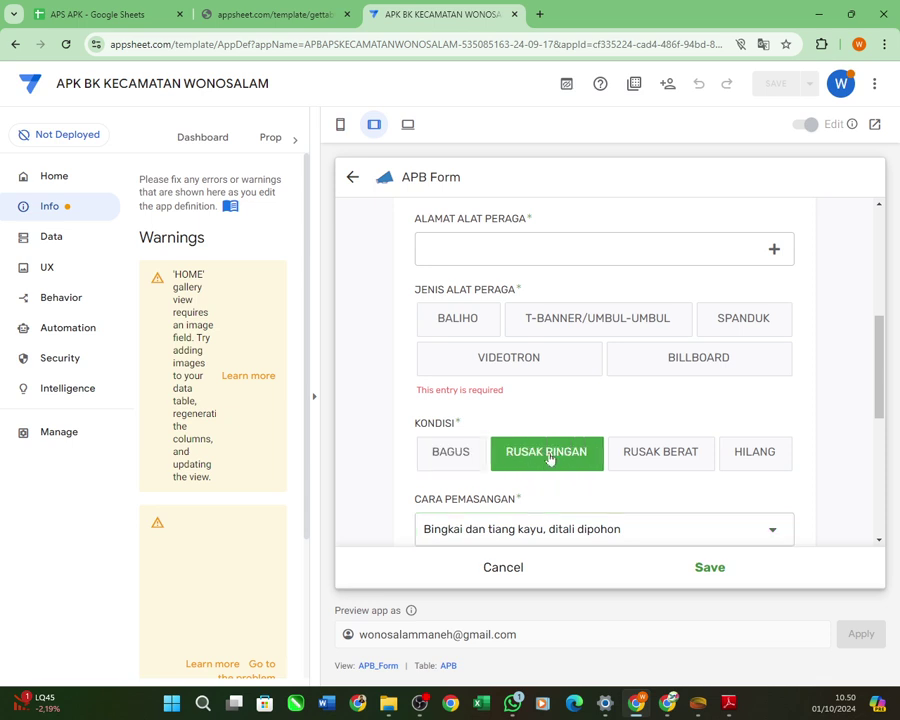
click(668, 456)
click(747, 450)
click(436, 460)
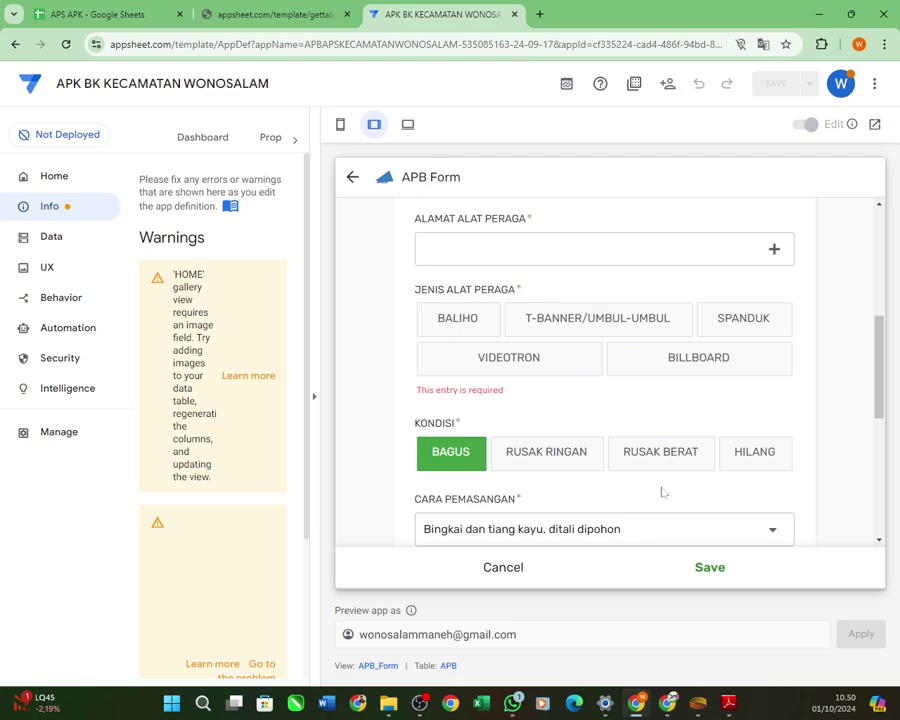
click(479, 328)
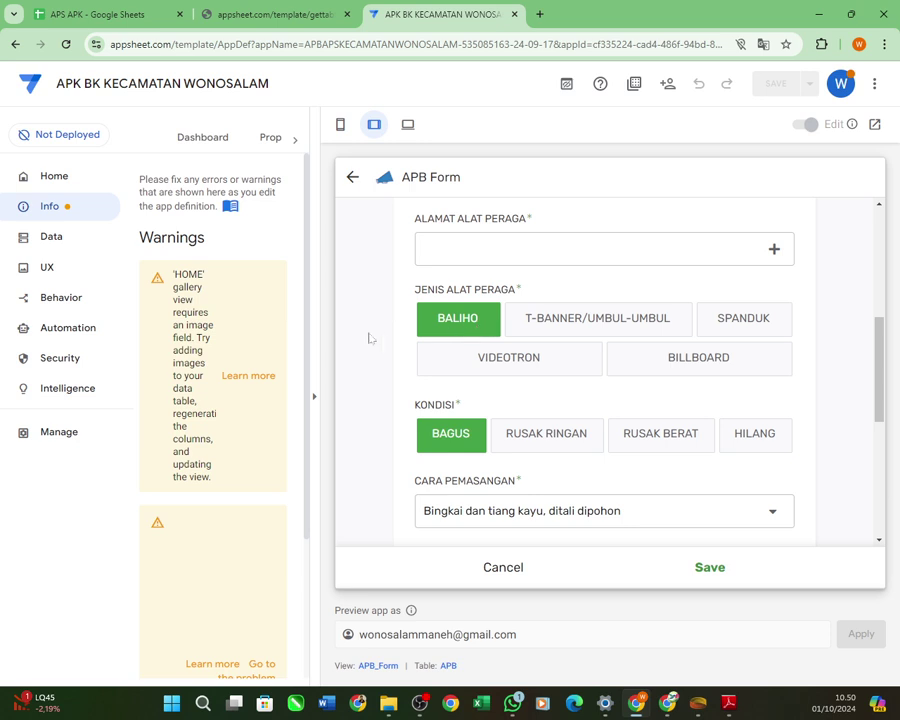
Set CARA PEMASANGAN to "Di paku di pohon" and check the KETERANGAN field and the fields below it.
click(580, 503)
scroll(594, 404, down, 2)
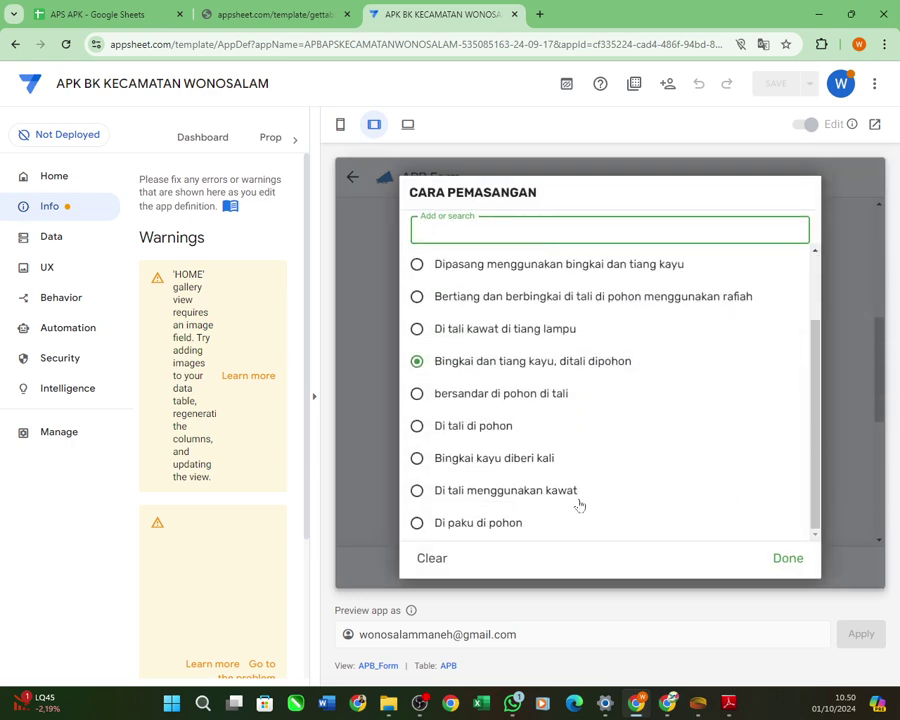
click(482, 523)
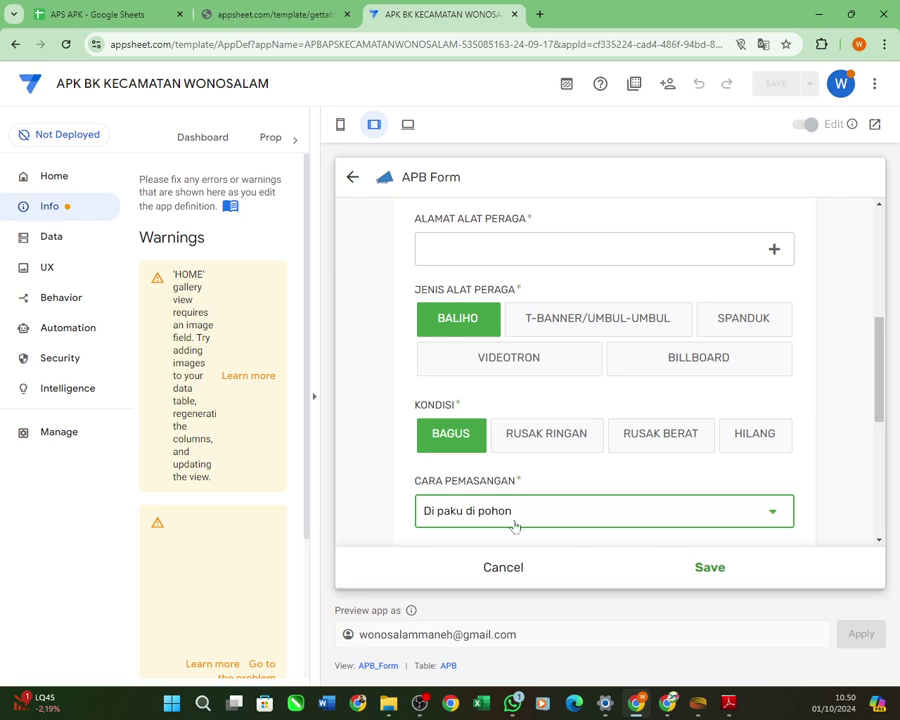
scroll(361, 446, down, 2)
click(586, 373)
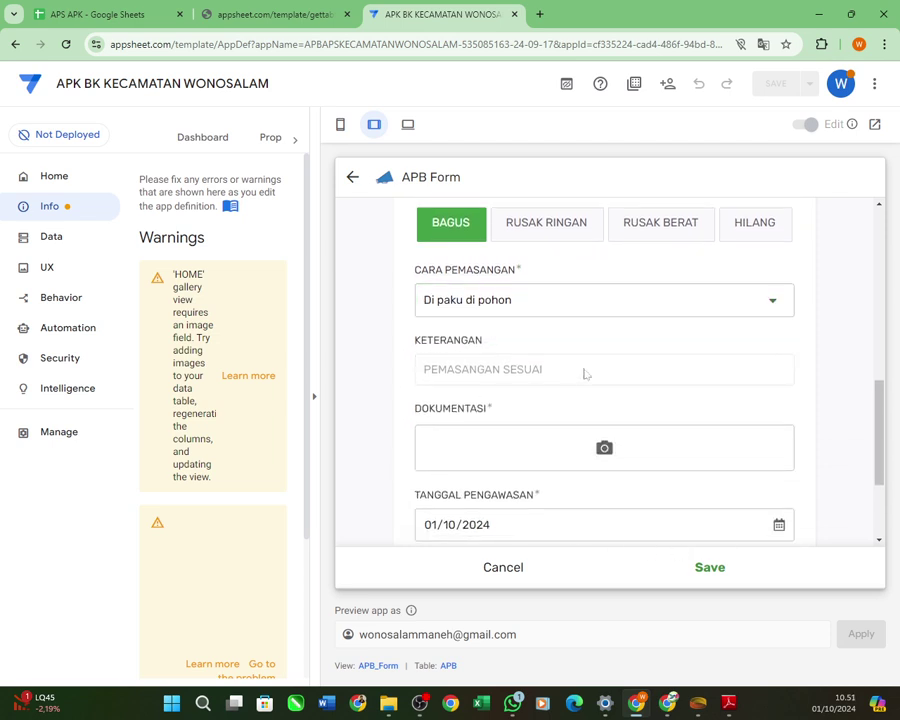
scroll(585, 373, down, 2)
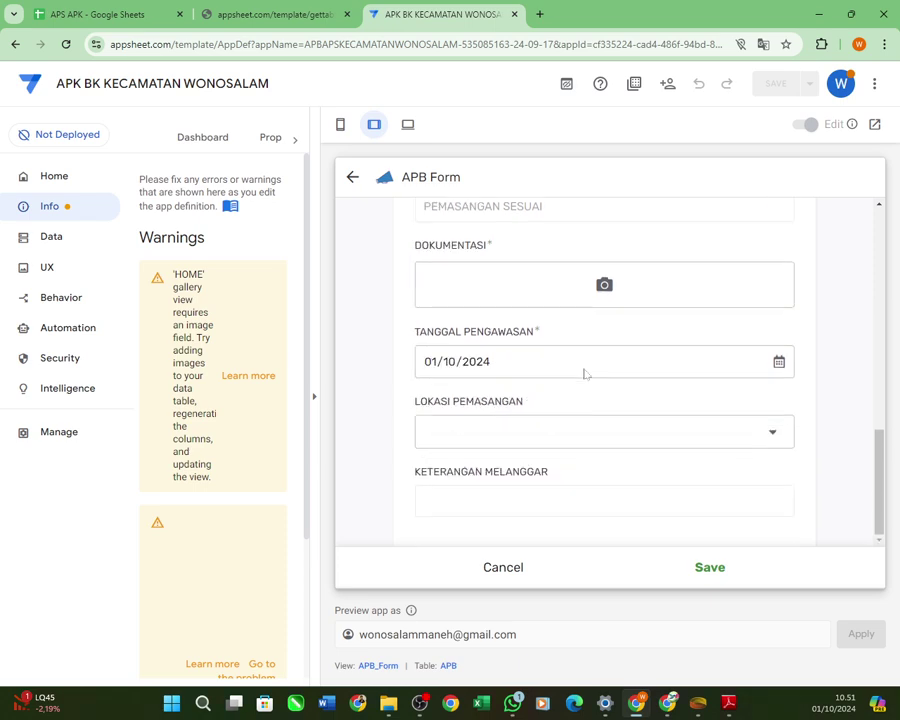
scroll(585, 372, up, 1)
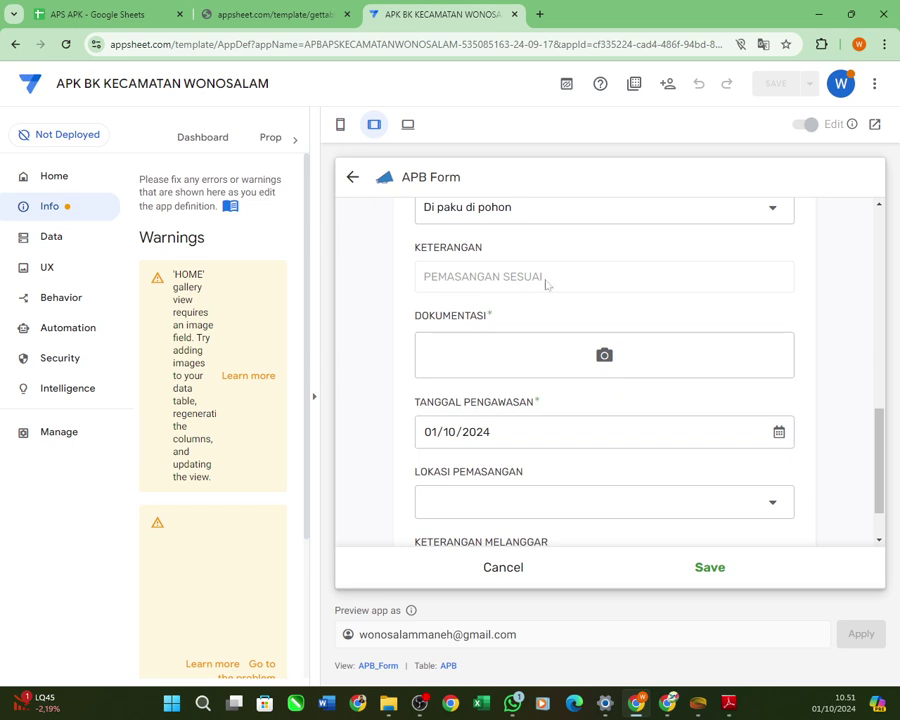
Browse the LOKASI PEMASANGAN options, try RUMAH SAKIT and GEDUNG MILIK PEMERINTAH, and clear the selection.
click(618, 510)
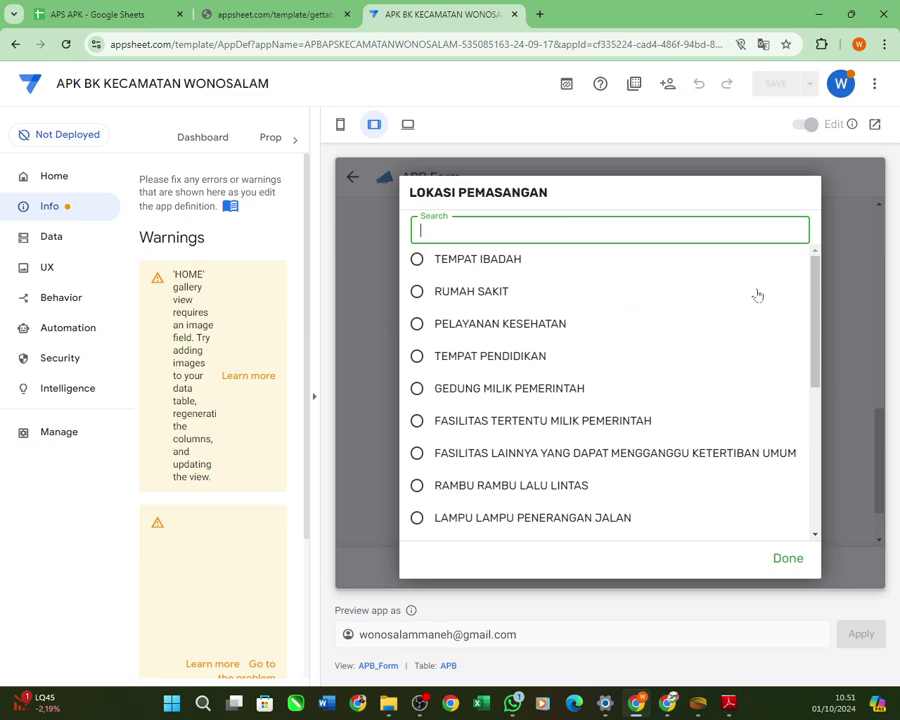
scroll(757, 295, down, 5)
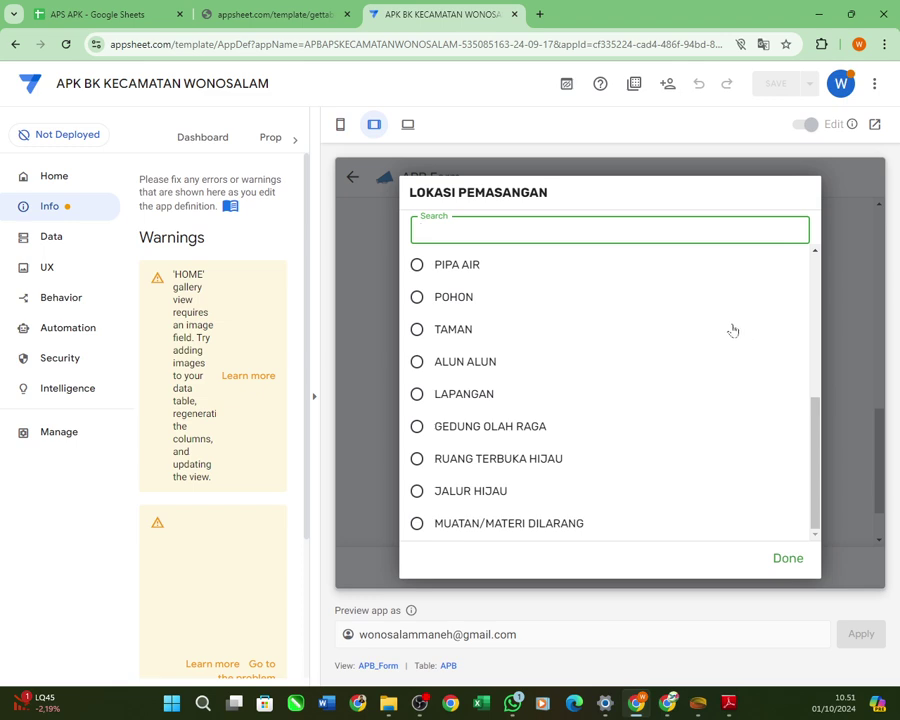
scroll(680, 338, up, 5)
click(455, 292)
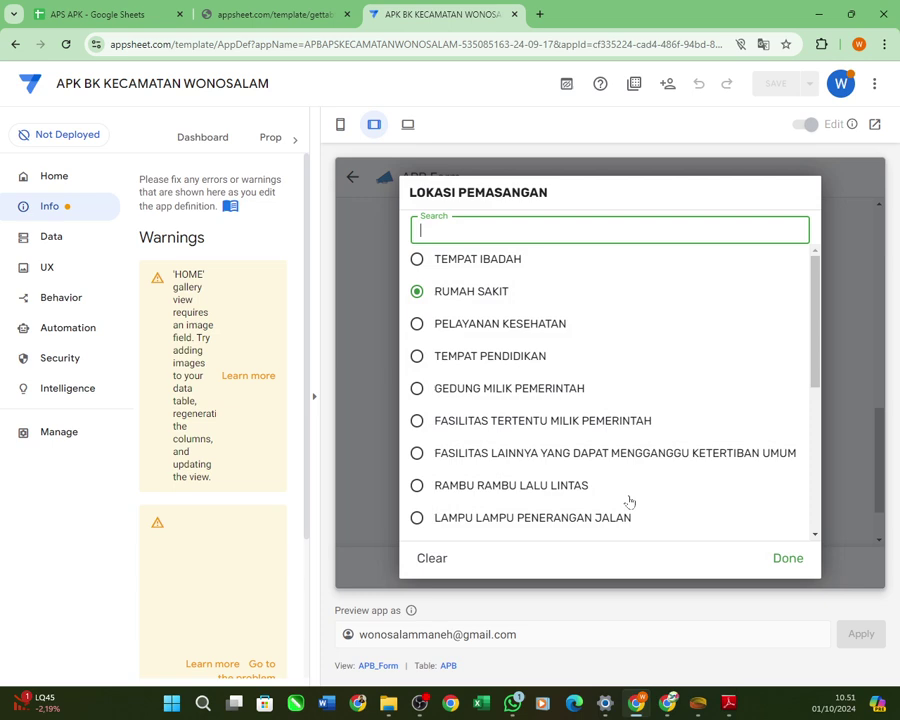
click(550, 389)
click(689, 502)
click(773, 571)
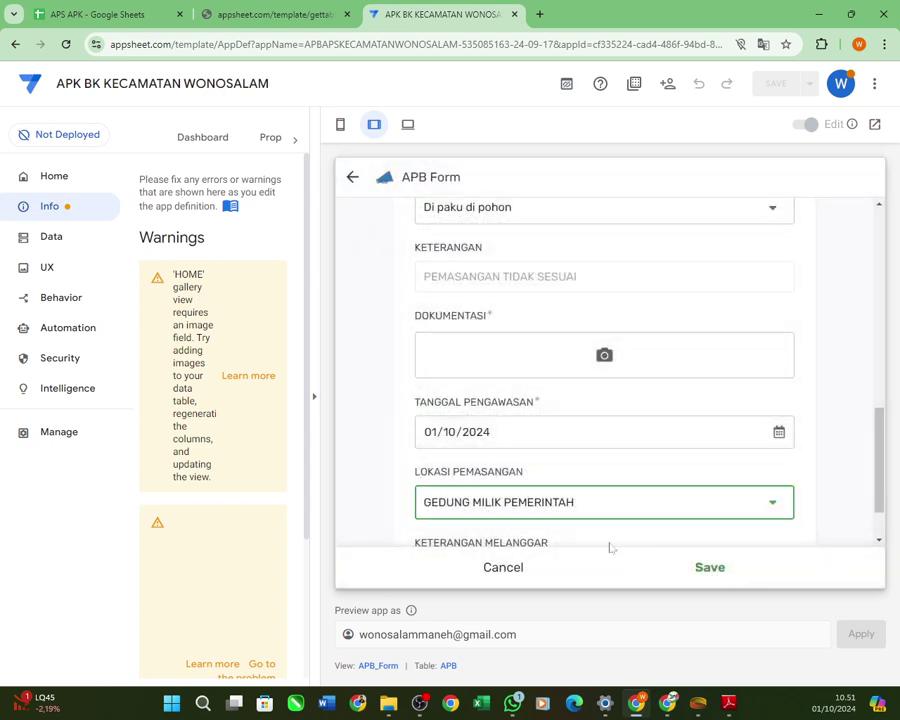
scroll(606, 538, down, 1)
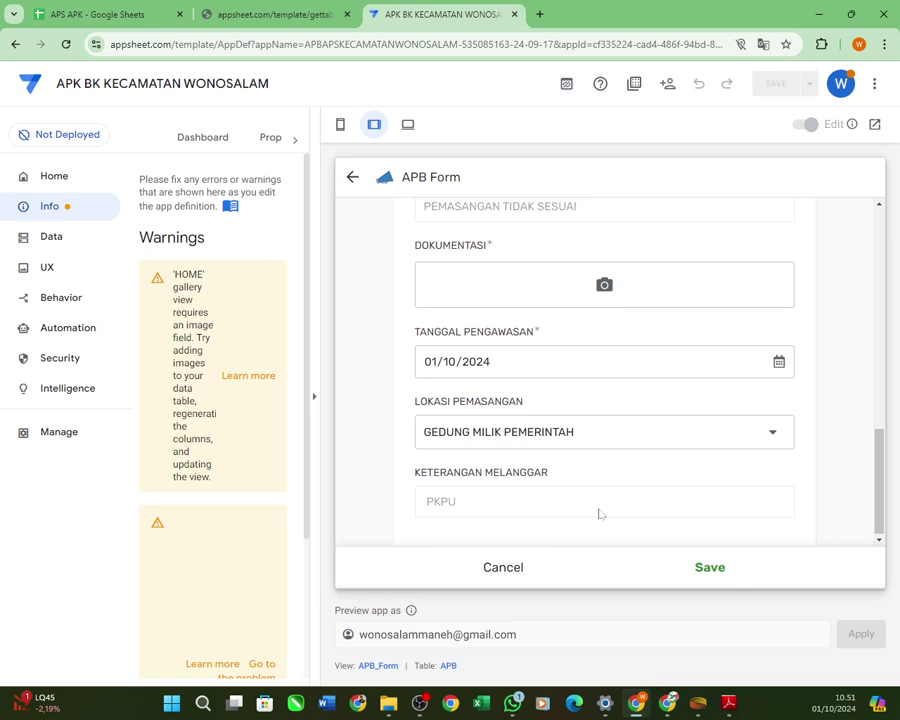
click(623, 436)
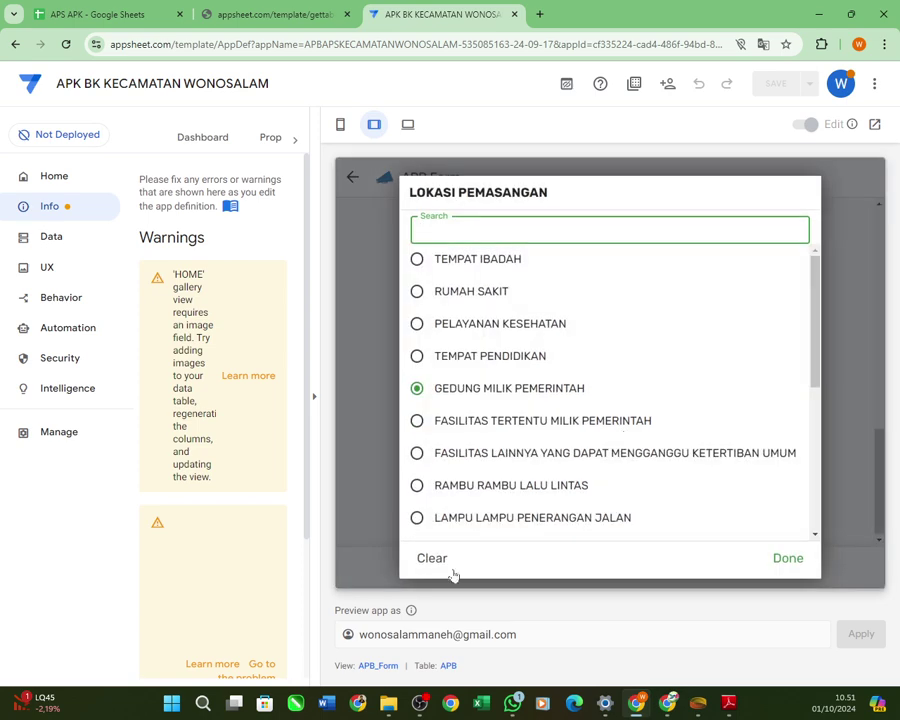
click(433, 560)
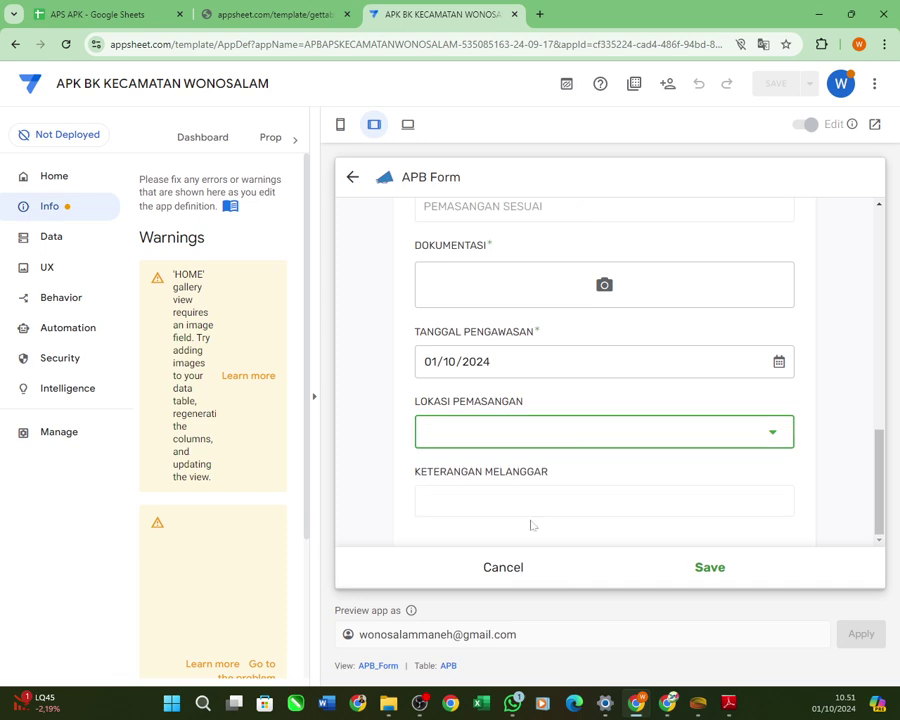
Try PELAYANAN KESEHATAN as the LOKASI PEMASANGAN and change it to TEMPAT IBADAH.
click(649, 436)
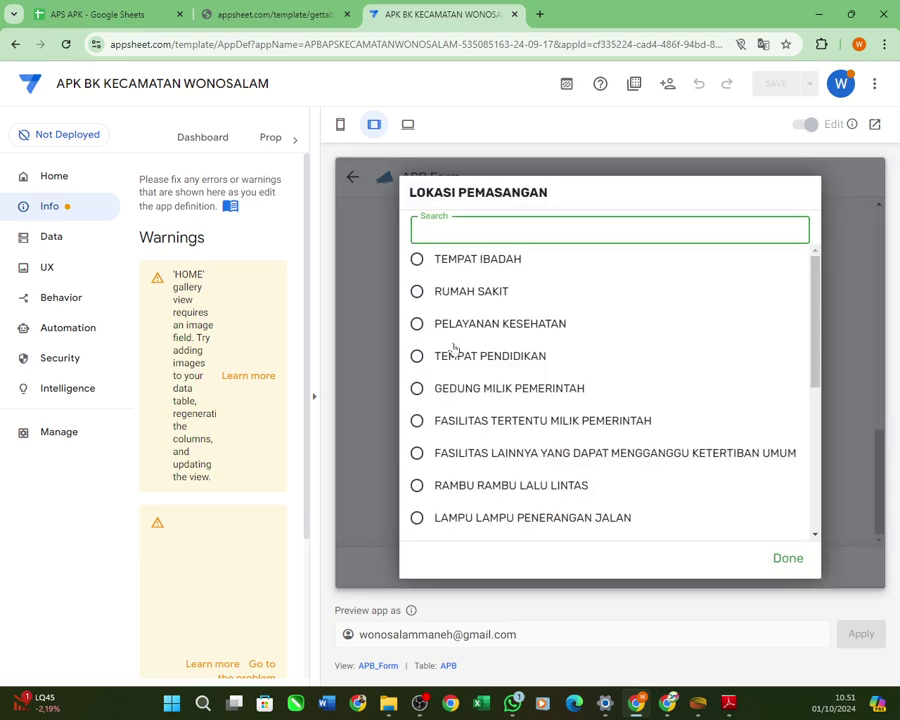
click(459, 334)
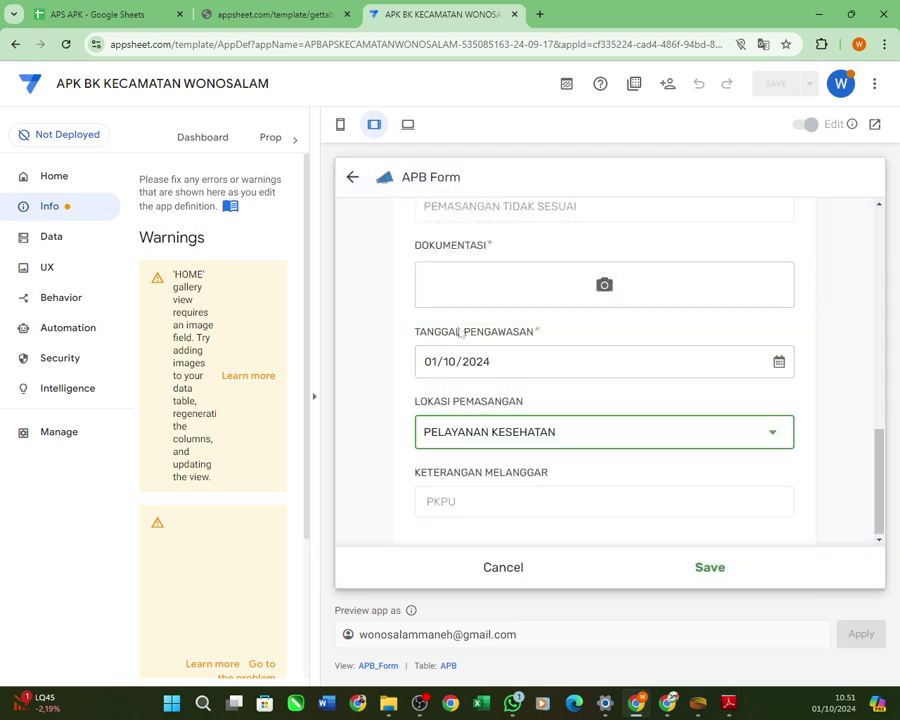
click(594, 446)
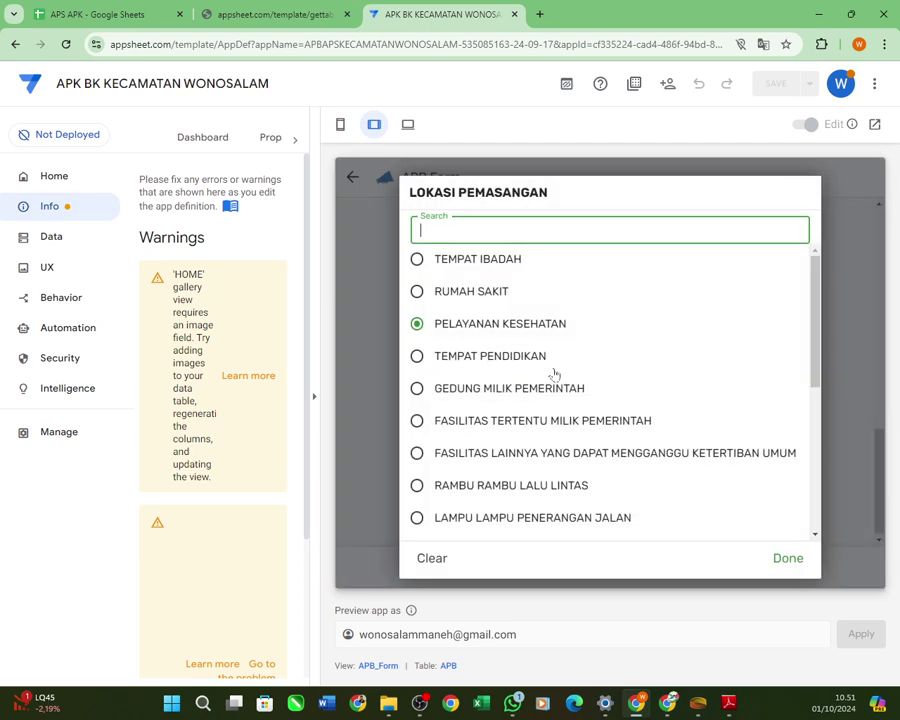
click(470, 259)
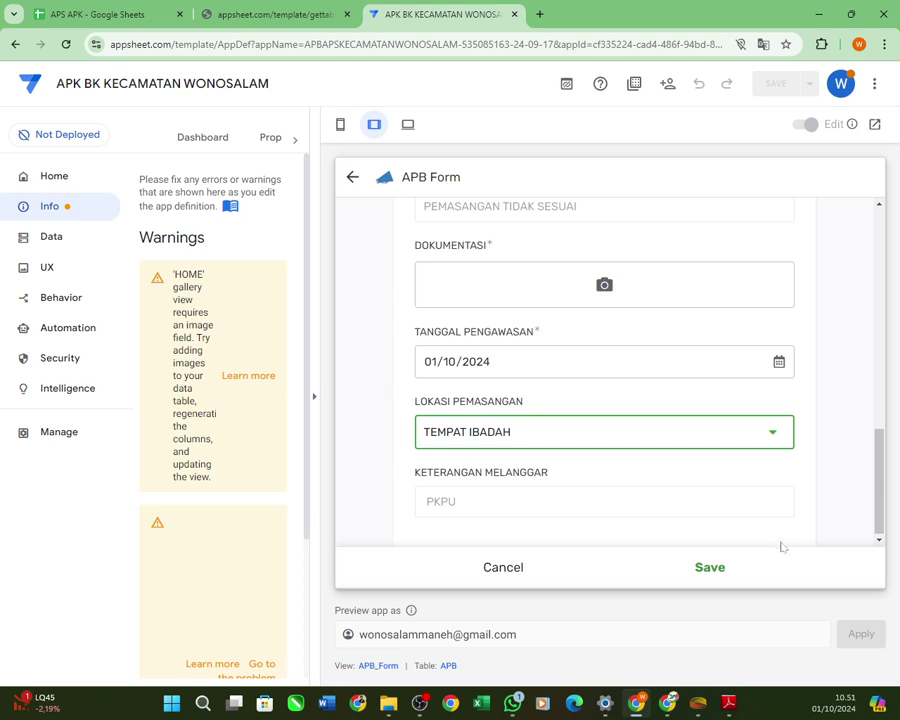
click(715, 518)
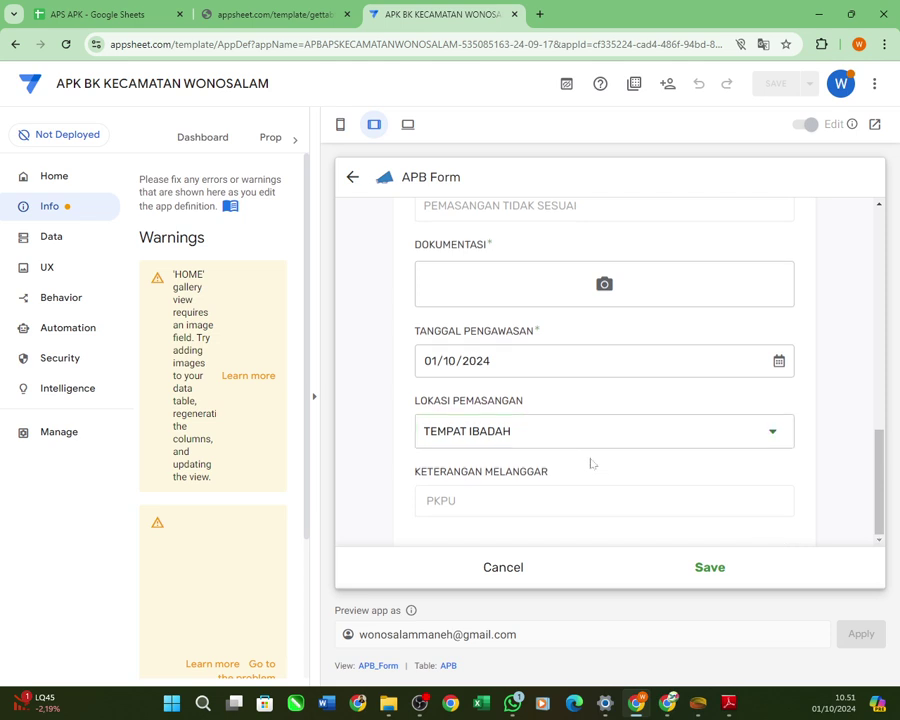
Examine the TANGGAL PENGAWASAN calendar without picking another date, and look back over the form up to DESA.
scroll(590, 460, up, 1)
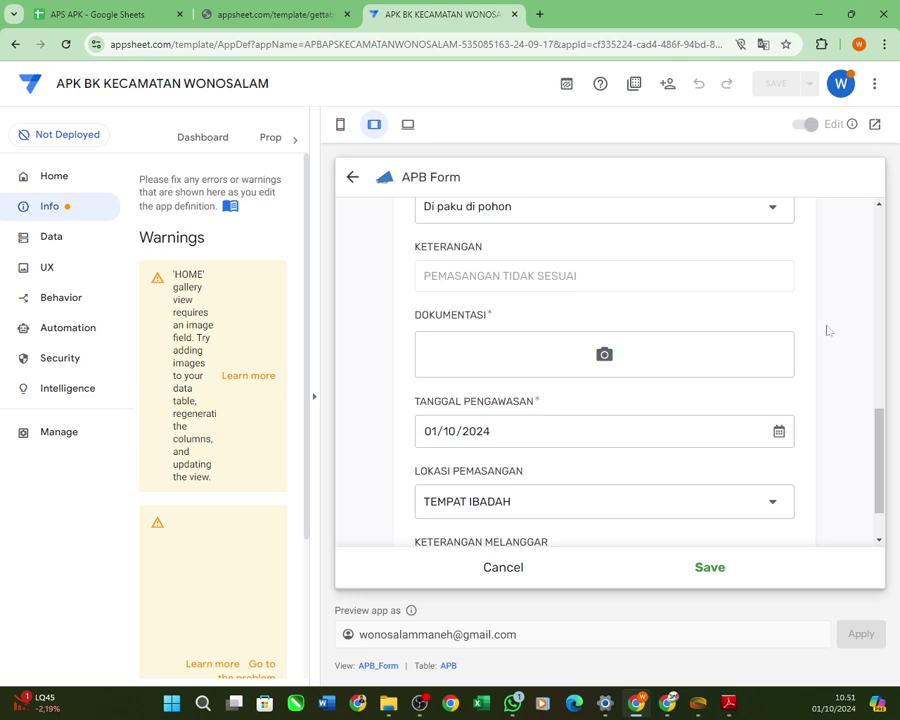
click(778, 431)
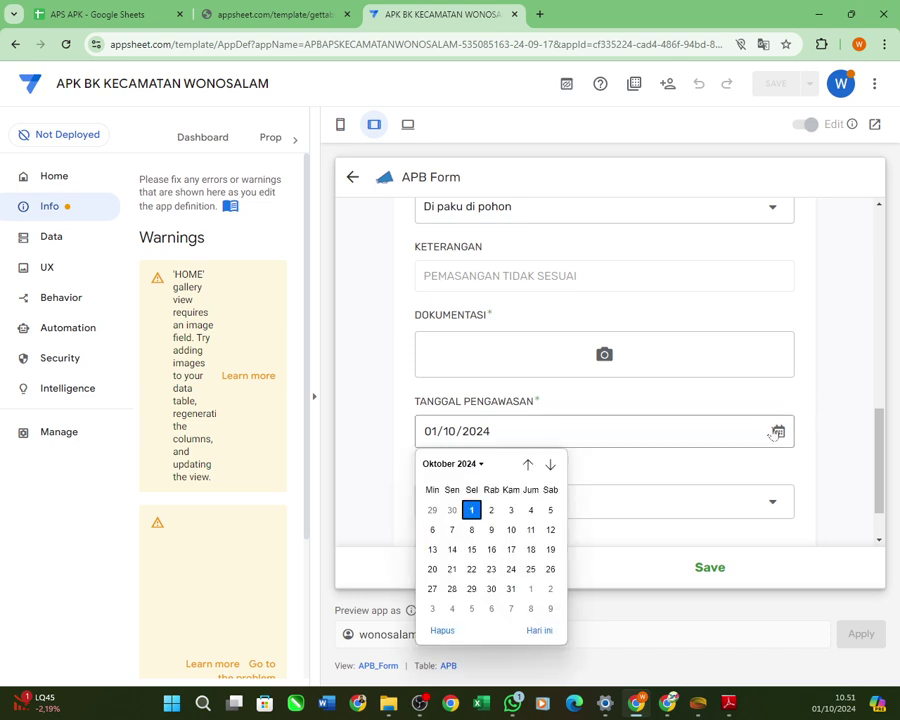
click(826, 402)
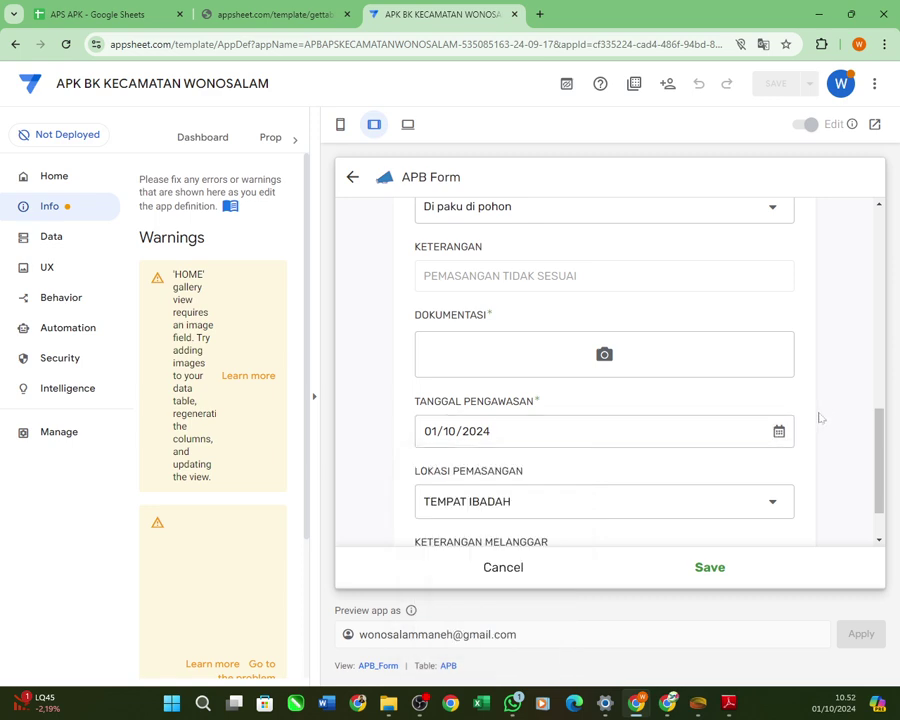
scroll(814, 400, down, 1)
scroll(816, 396, up, 6)
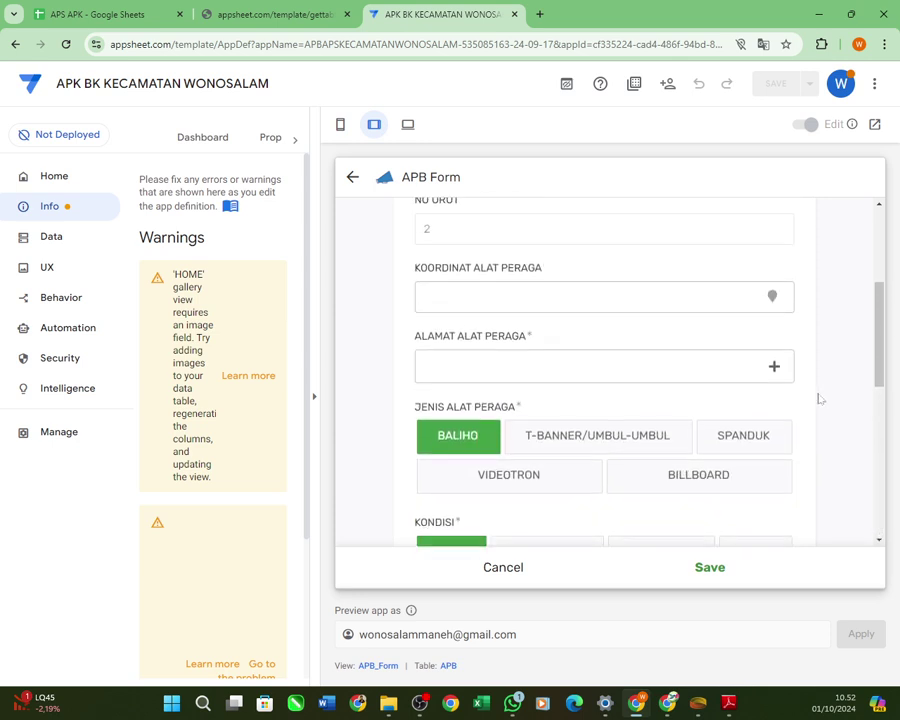
scroll(818, 398, up, 1)
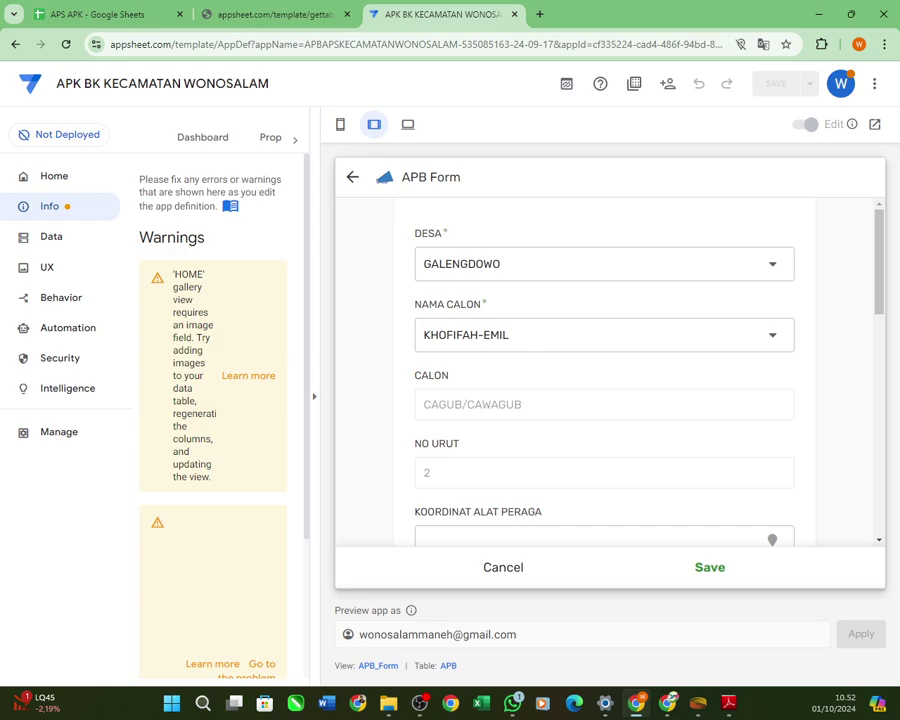
Switch to the APK DAN BK spreadsheet, examine the WONOSALAM rows of POLA PEMASANGAN APK MELANGGAR, and return to AppSheet.
key(alt+Tab)
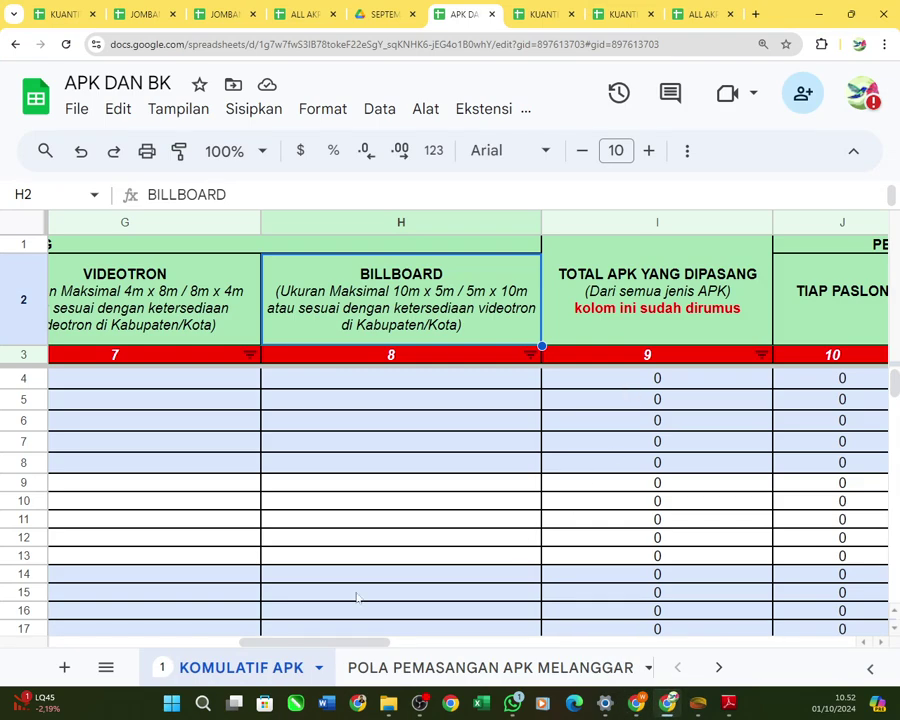
click(412, 666)
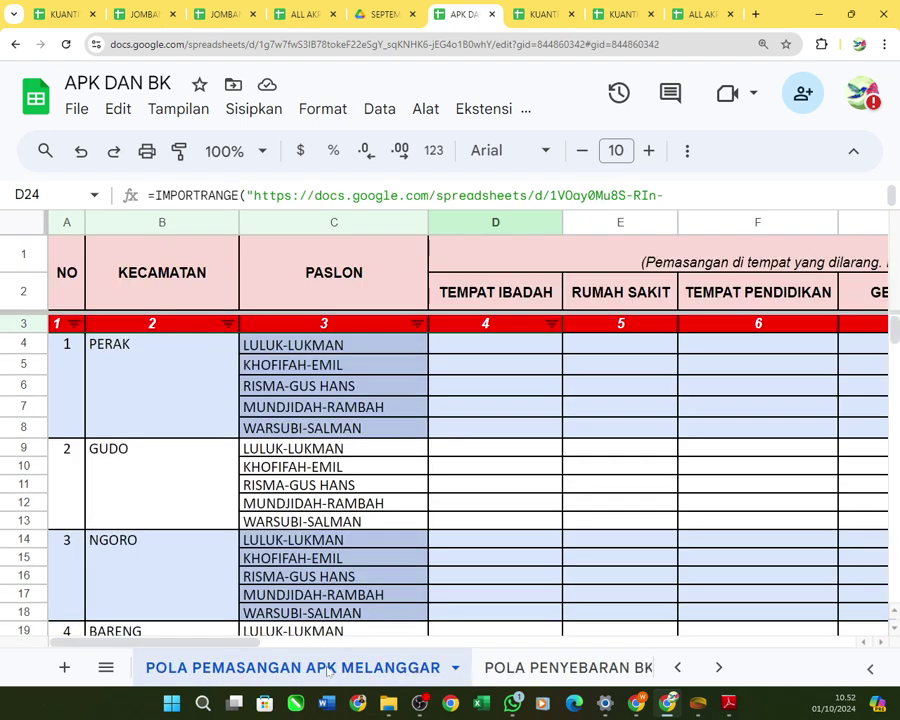
scroll(510, 516, down, 3)
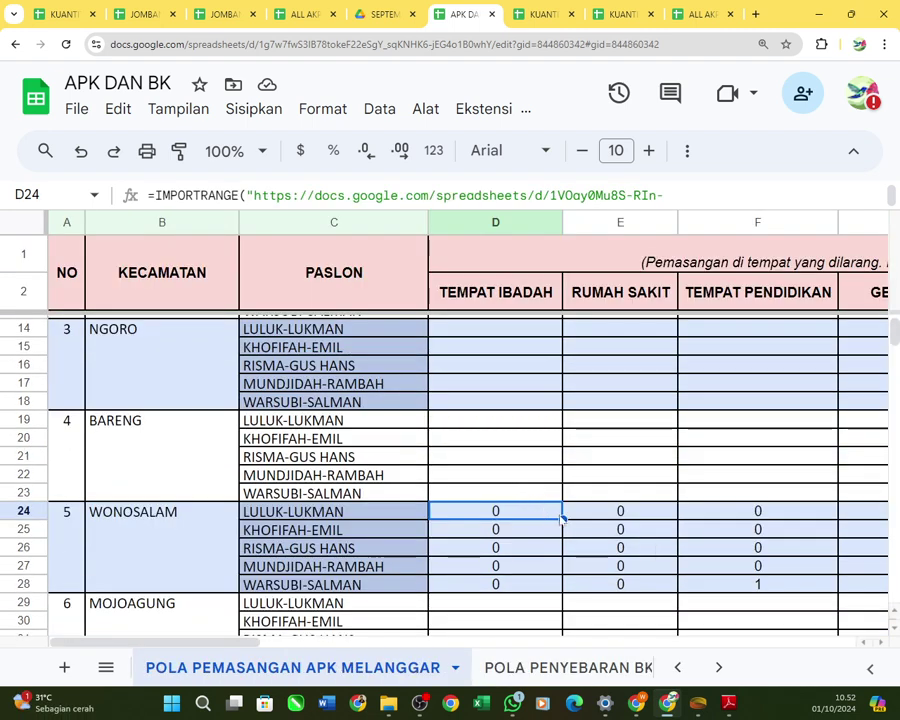
click(818, 14)
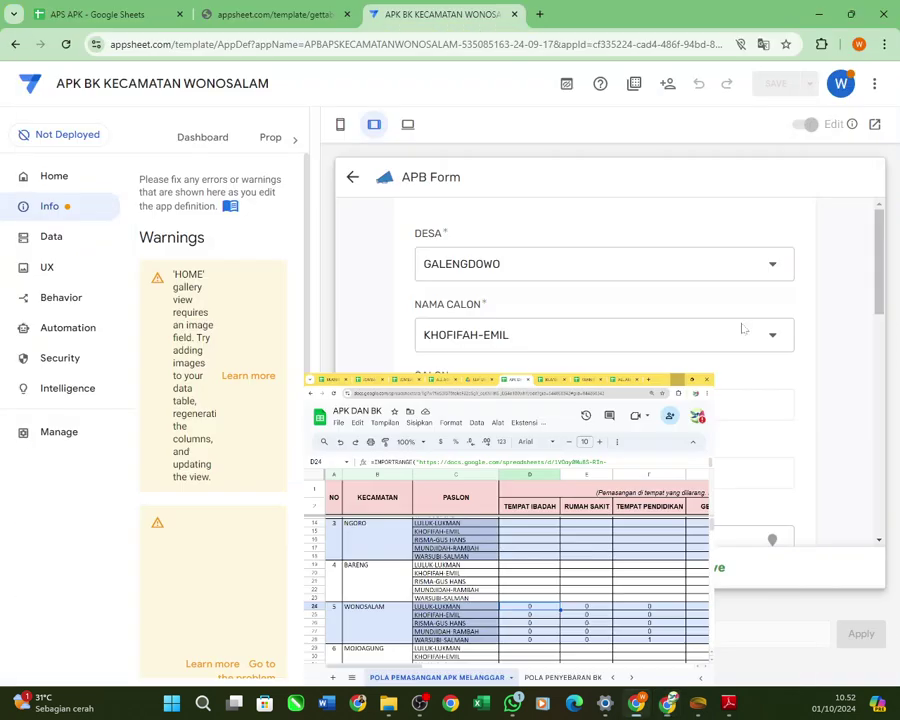
Review the filled-in APB form from DESA to KETERANGAN MELANGGAR, and discard the entry to return to the APK 3 list.
scroll(698, 444, down, 8)
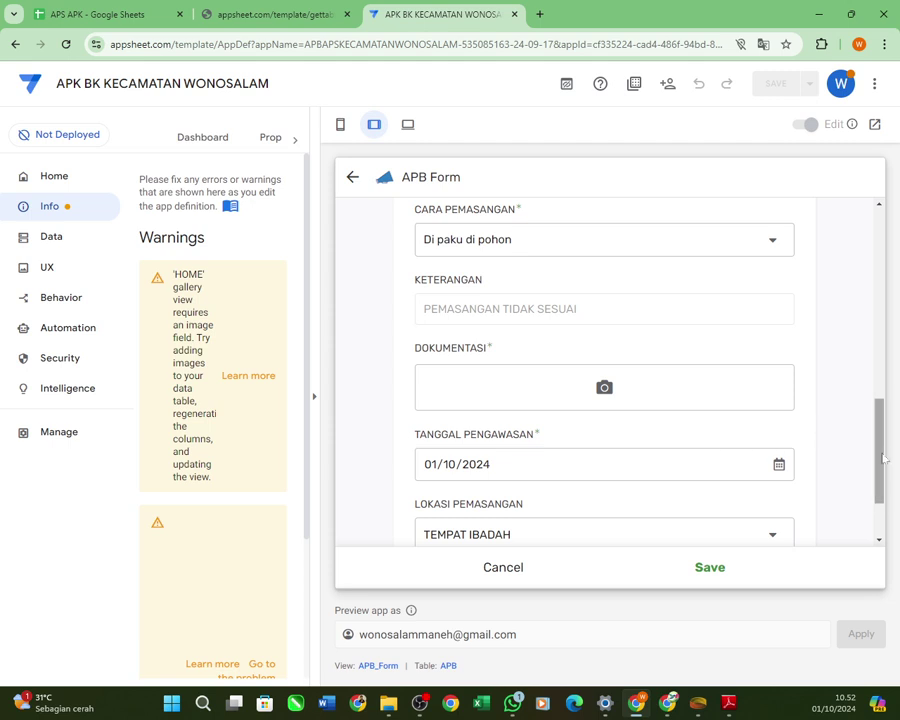
drag(883, 458, 860, 248)
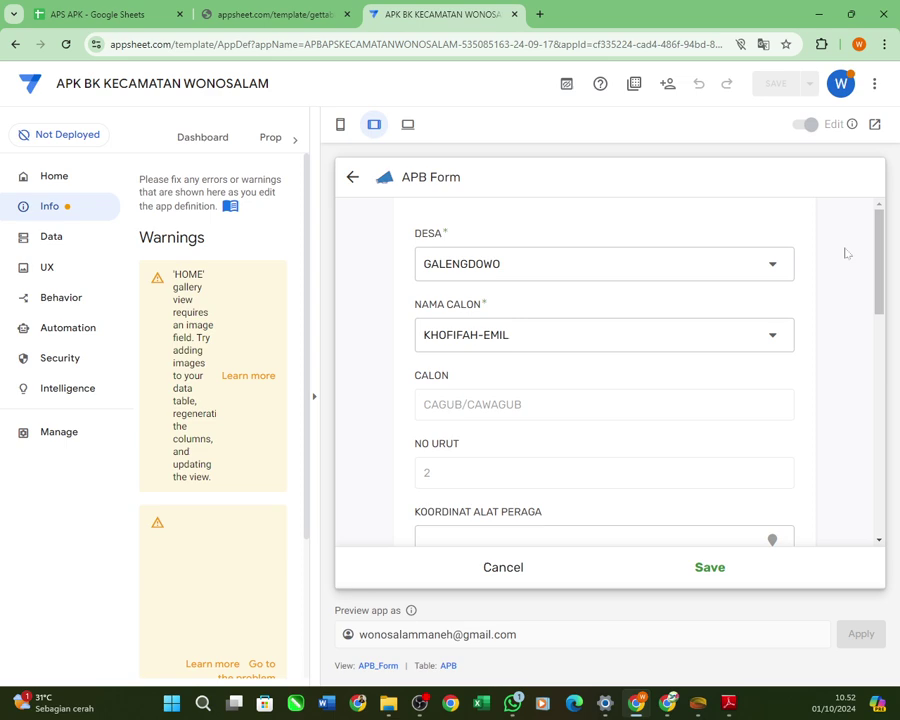
scroll(845, 253, down, 4)
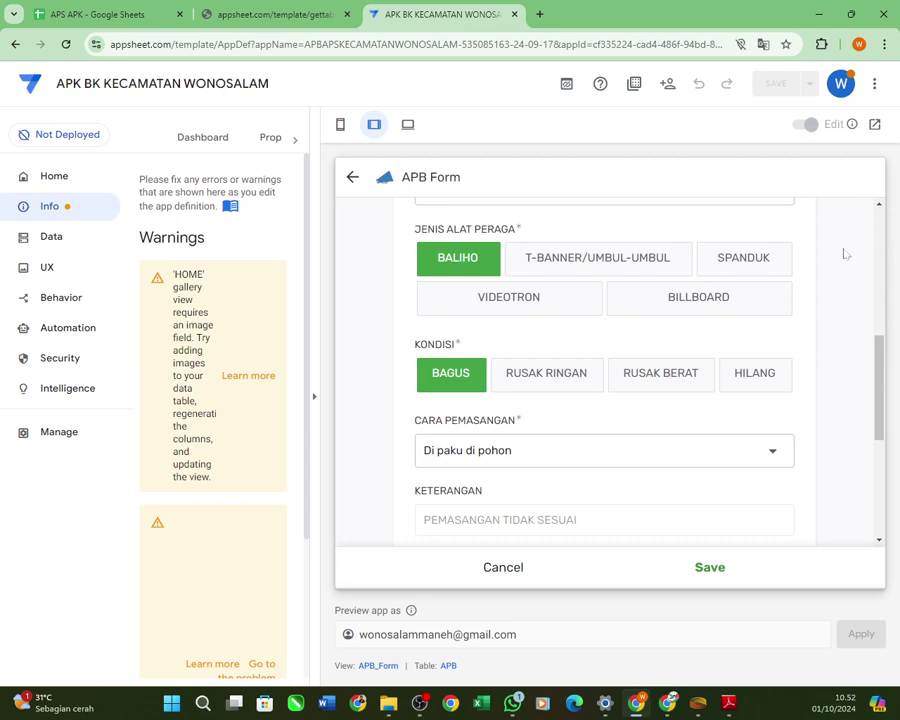
scroll(845, 253, down, 5)
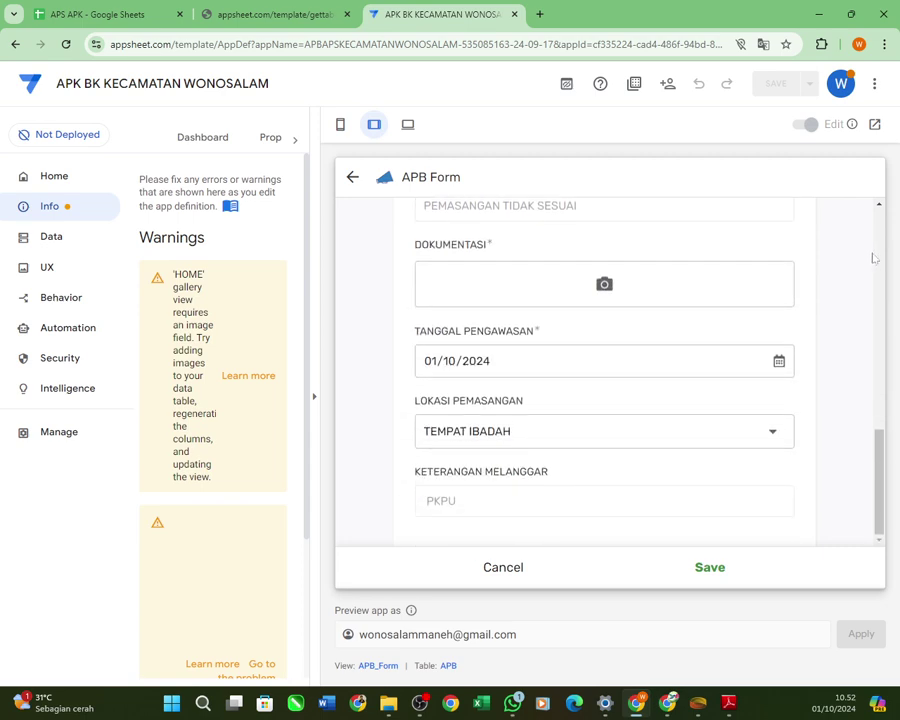
scroll(874, 259, up, 9)
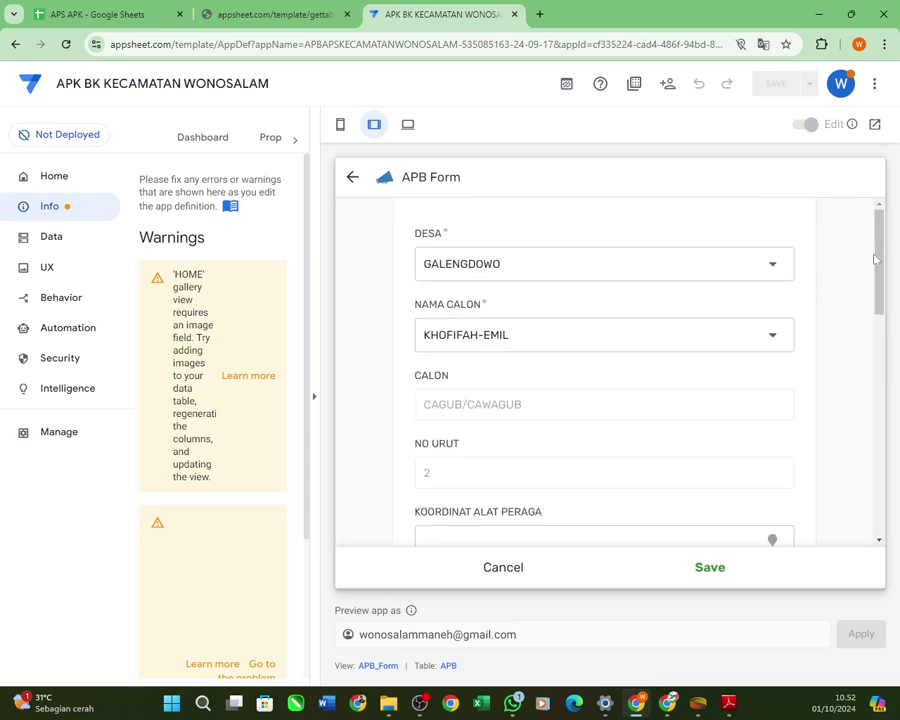
scroll(874, 259, down, 3)
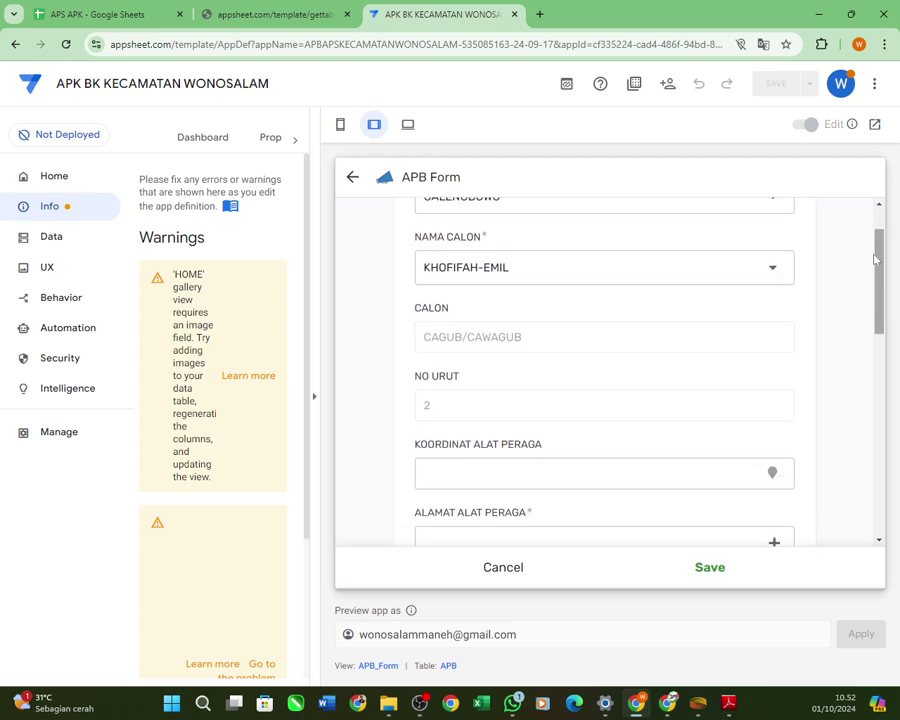
click(557, 569)
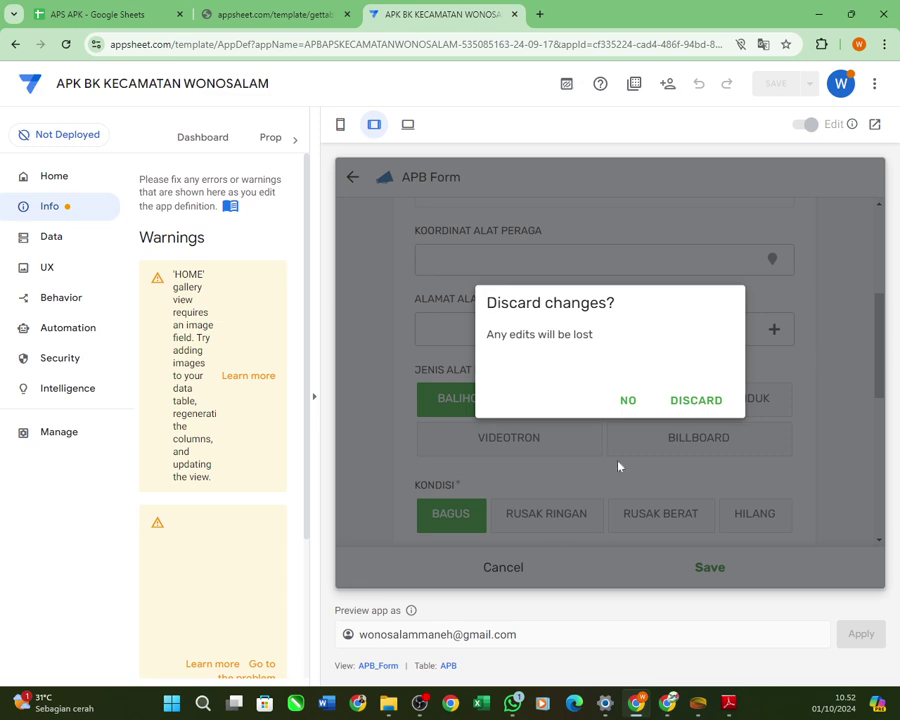
click(686, 403)
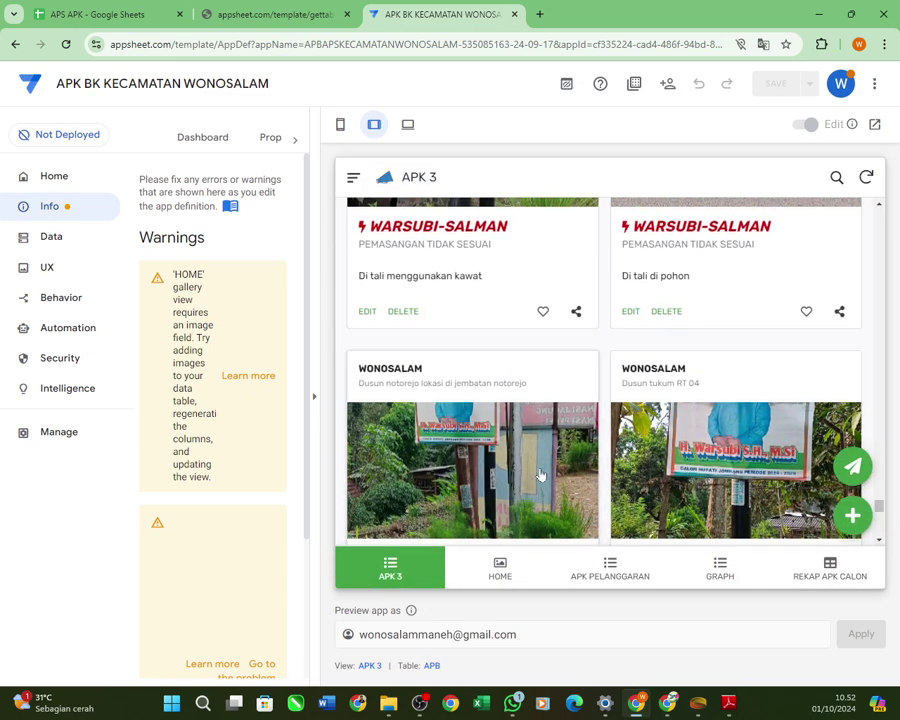
scroll(539, 474, down, 2)
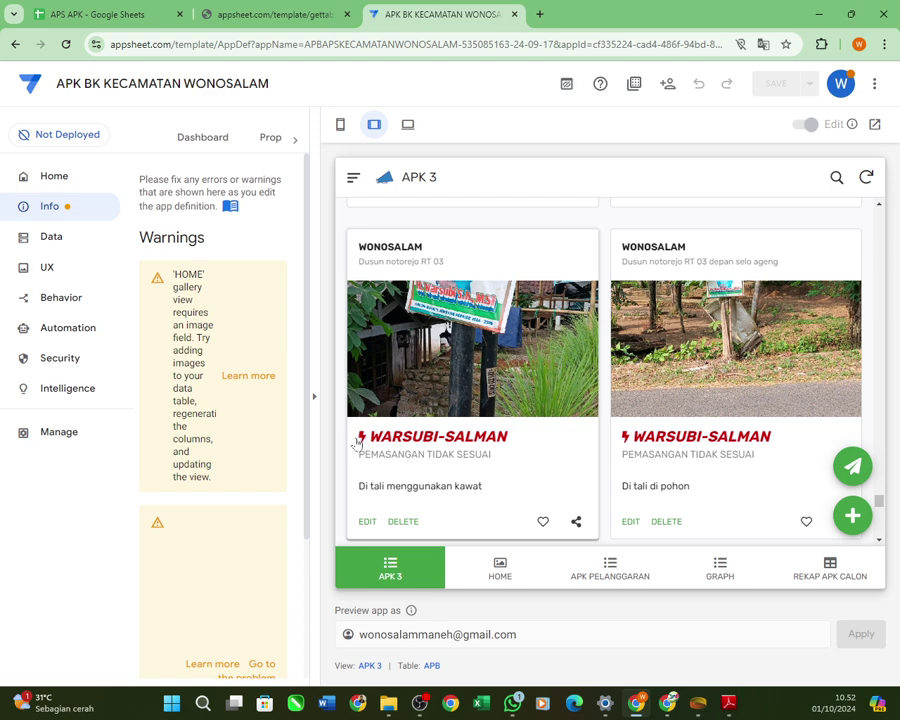
Examine the full details of the wire-tied WARSUBI-SALMAN entry in WONOSALAM, down to KETERANGAN MELANGGAR, and return to the APK 3 list.
click(468, 478)
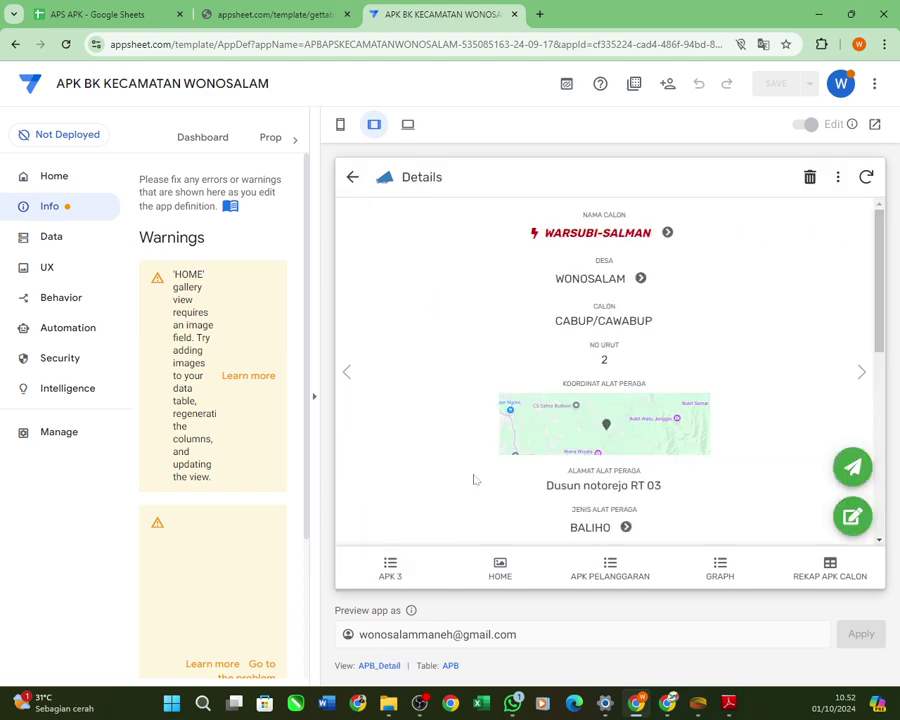
scroll(645, 300, down, 5)
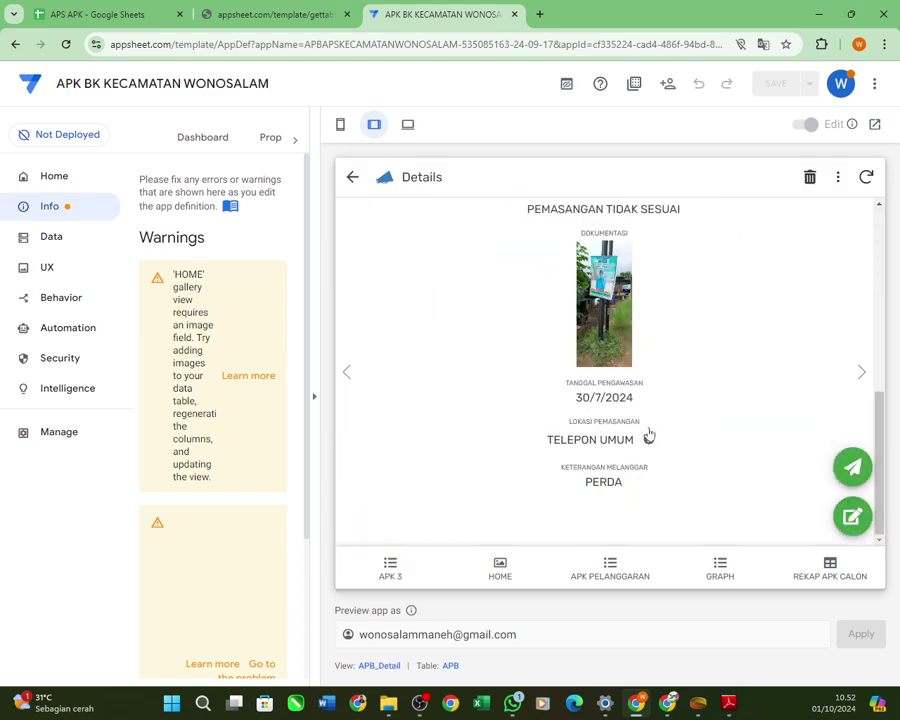
click(352, 176)
scroll(625, 410, down, 5)
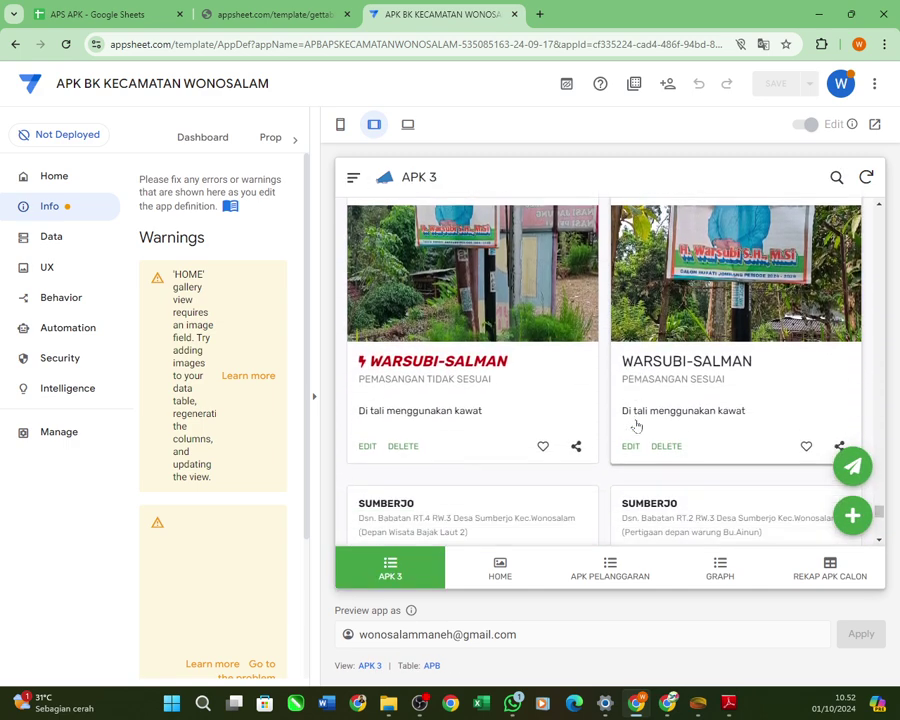
Look through the violation entries in APK PELANGGARAN and examine the per-candidate prop columns in REKAP APK CALON.
click(609, 566)
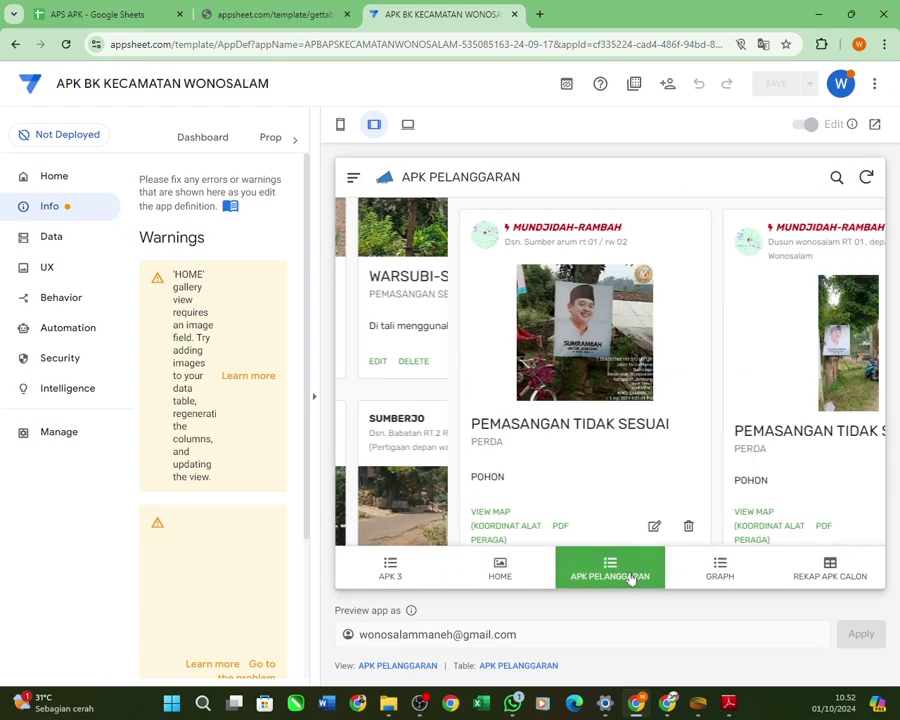
scroll(578, 420, down, 4)
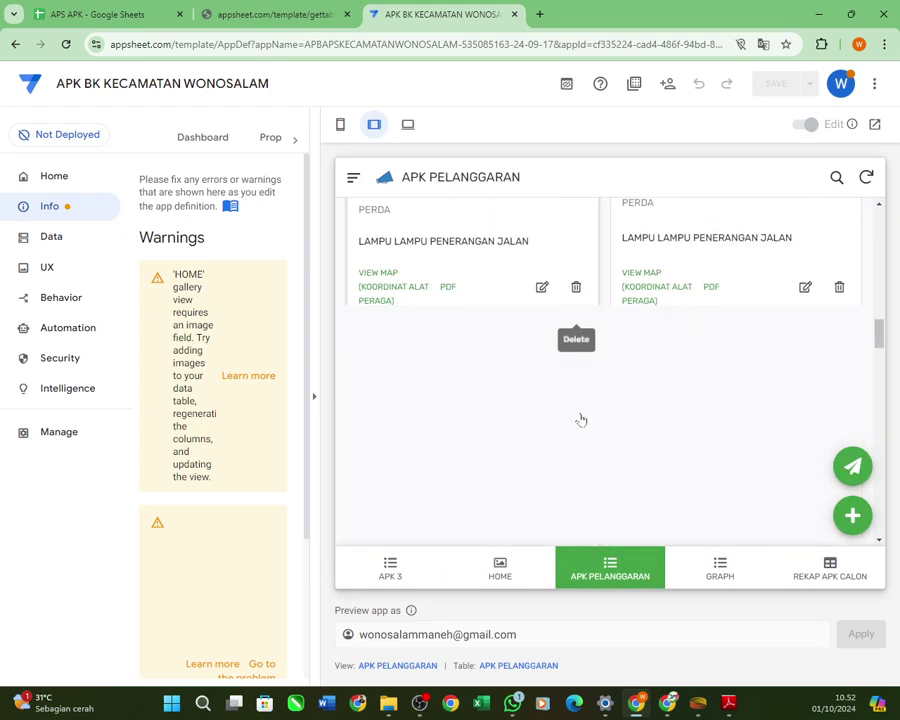
scroll(628, 430, down, 8)
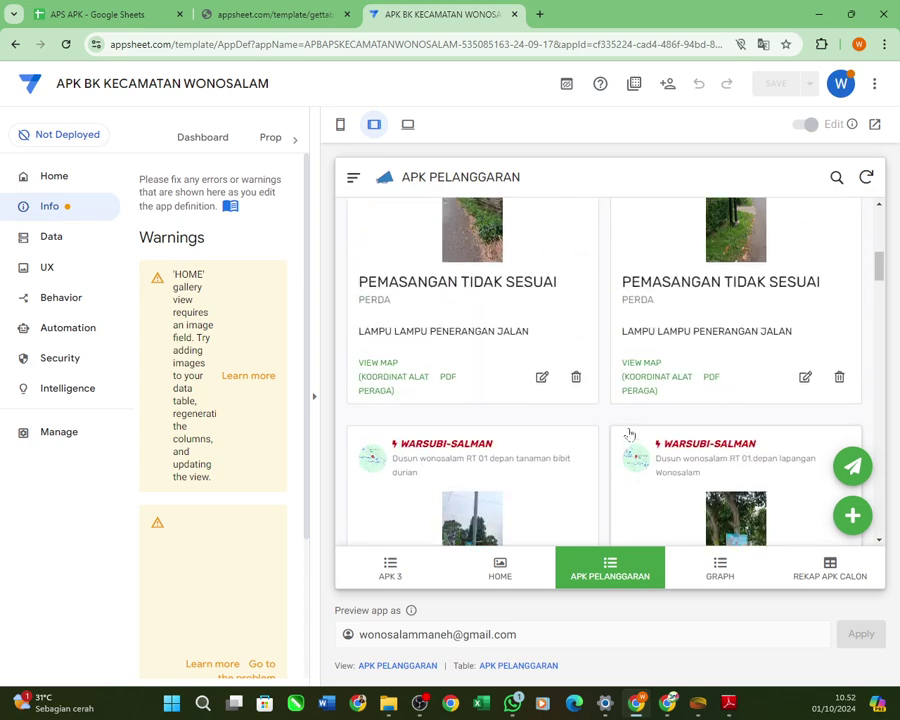
click(828, 572)
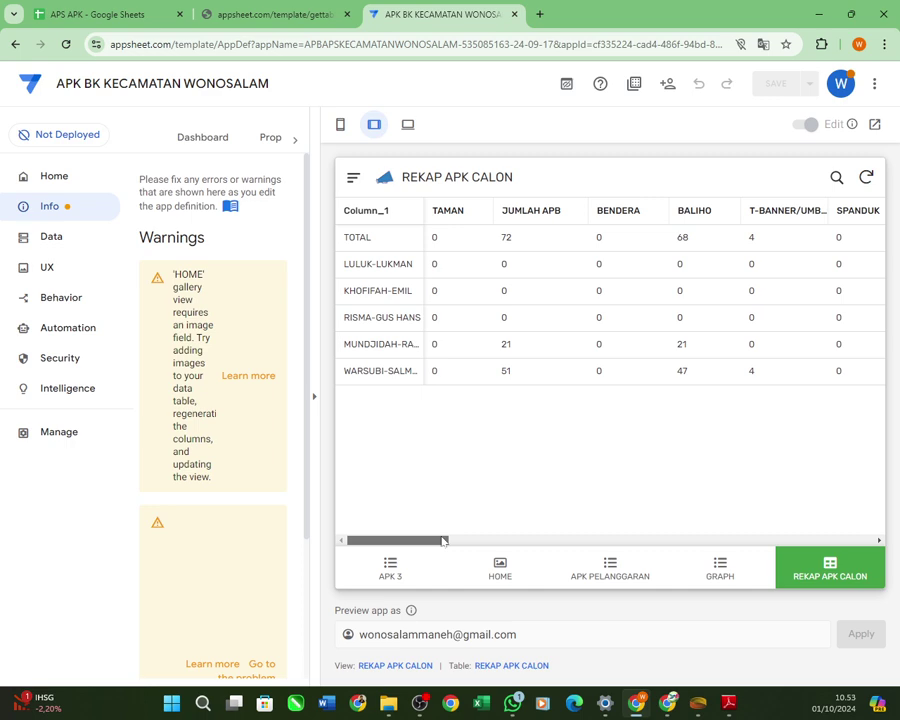
drag(443, 540, 379, 549)
Return to APK 3 and look through the recorded campaign prop entries across the villages, from SUMBERJO and WONOSALAM back to JARAK.
click(425, 563)
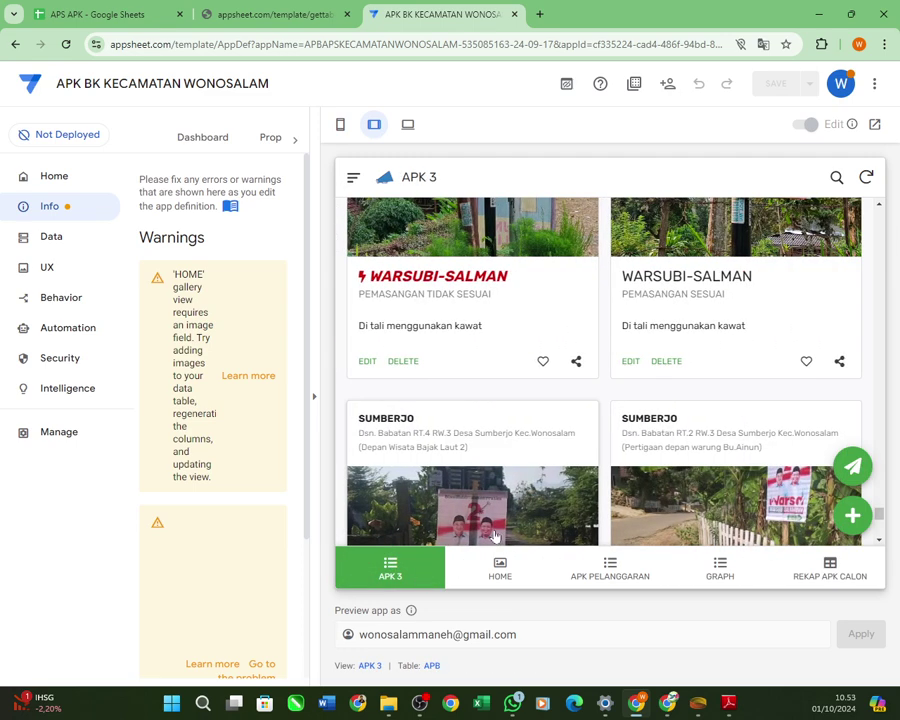
scroll(530, 519, down, 3)
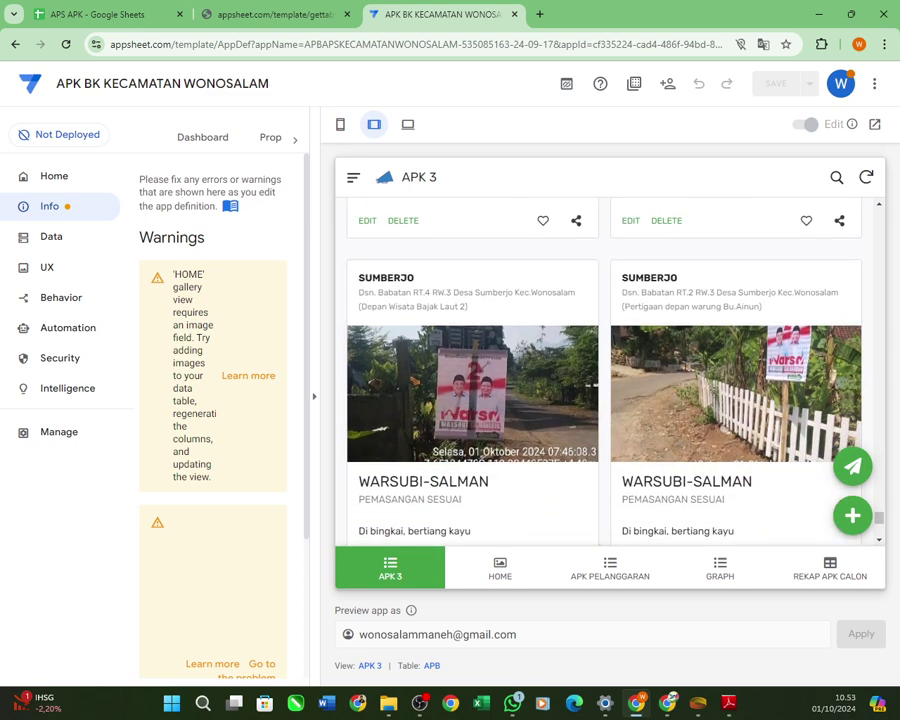
scroll(728, 358, down, 5)
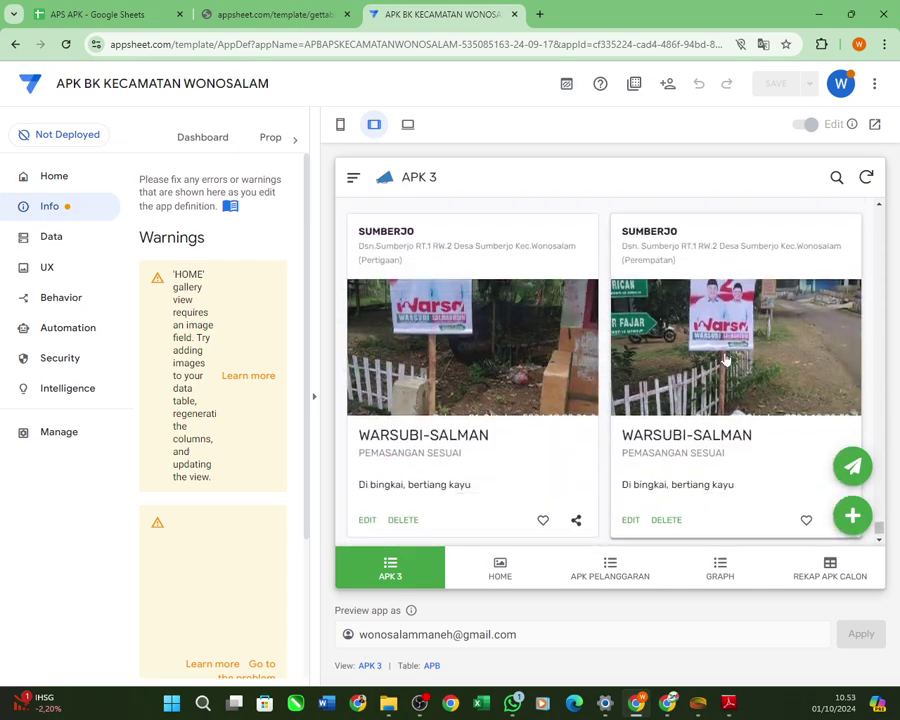
scroll(728, 358, down, 10)
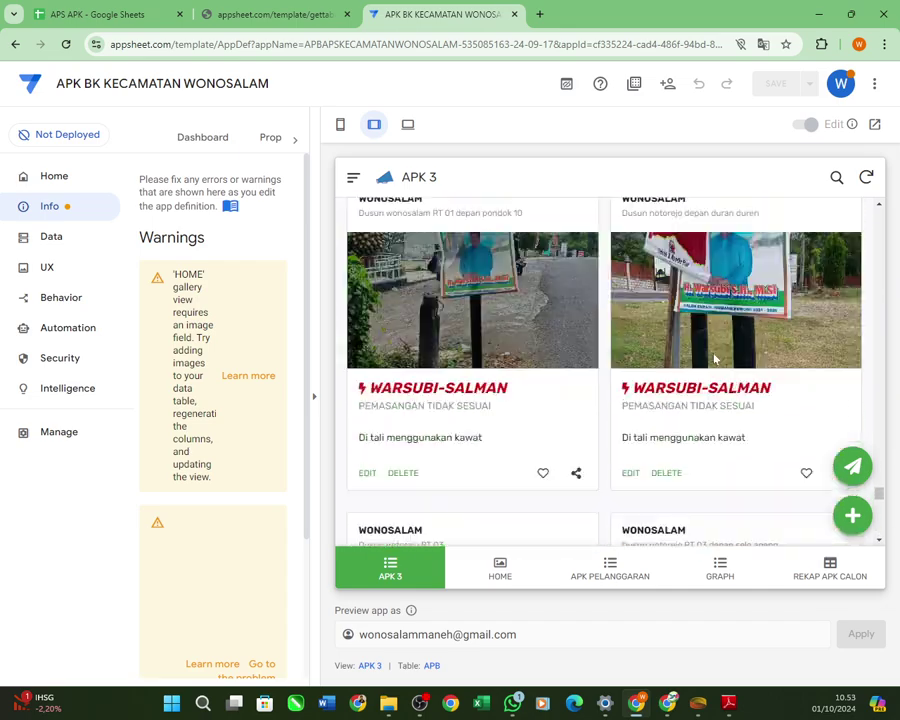
scroll(714, 360, down, 10)
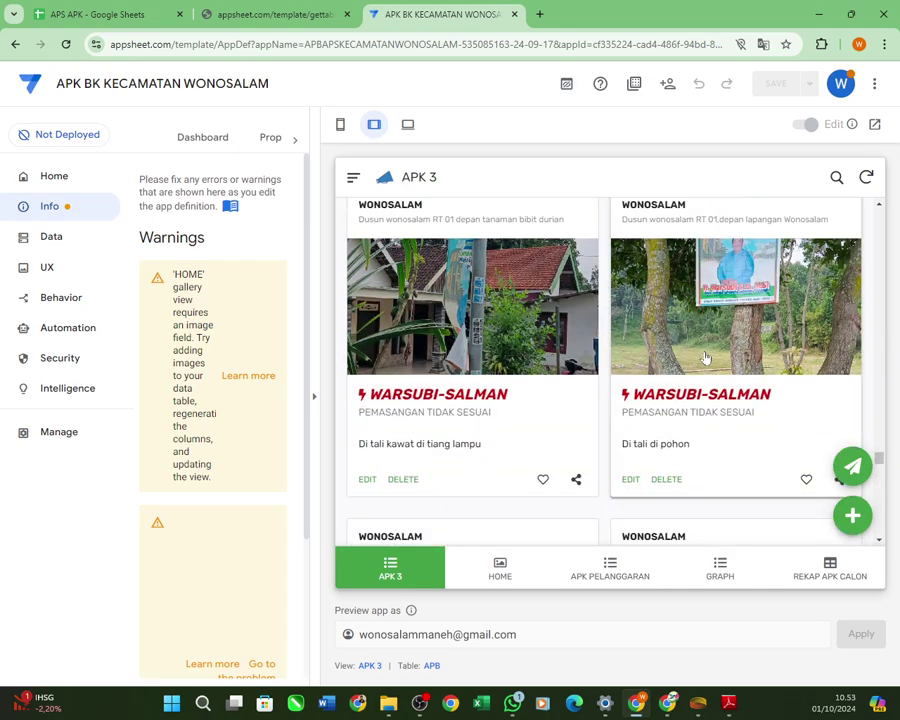
scroll(707, 358, up, 10)
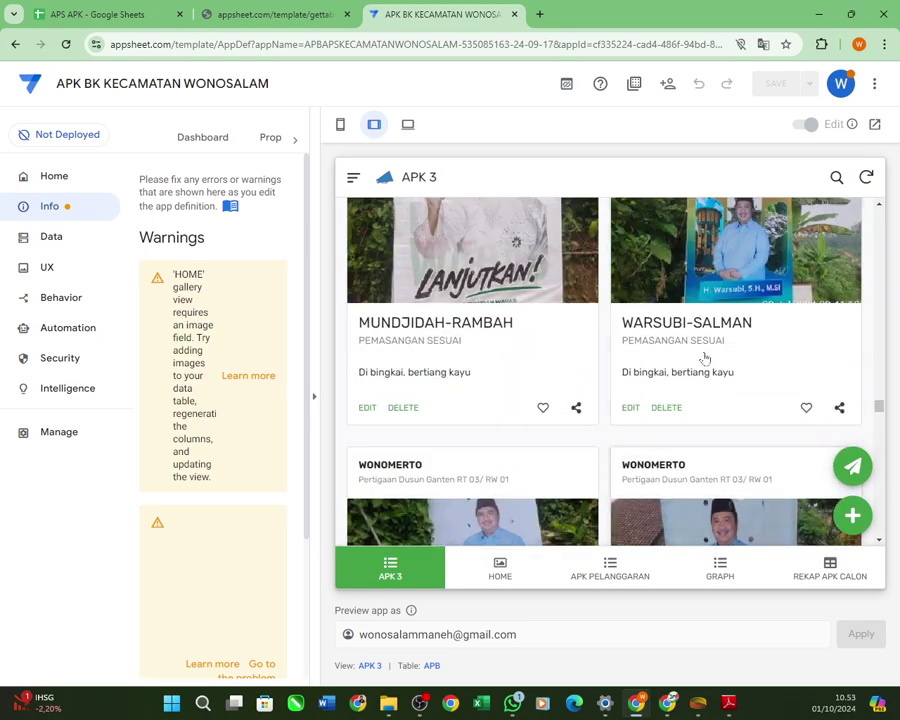
scroll(707, 358, up, 10)
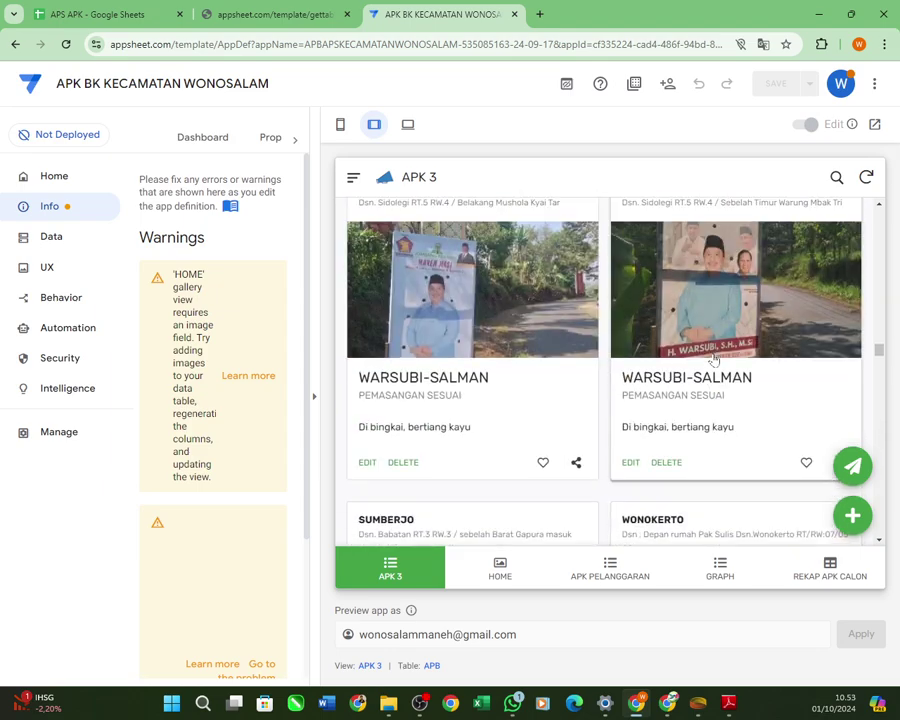
scroll(714, 358, up, 5)
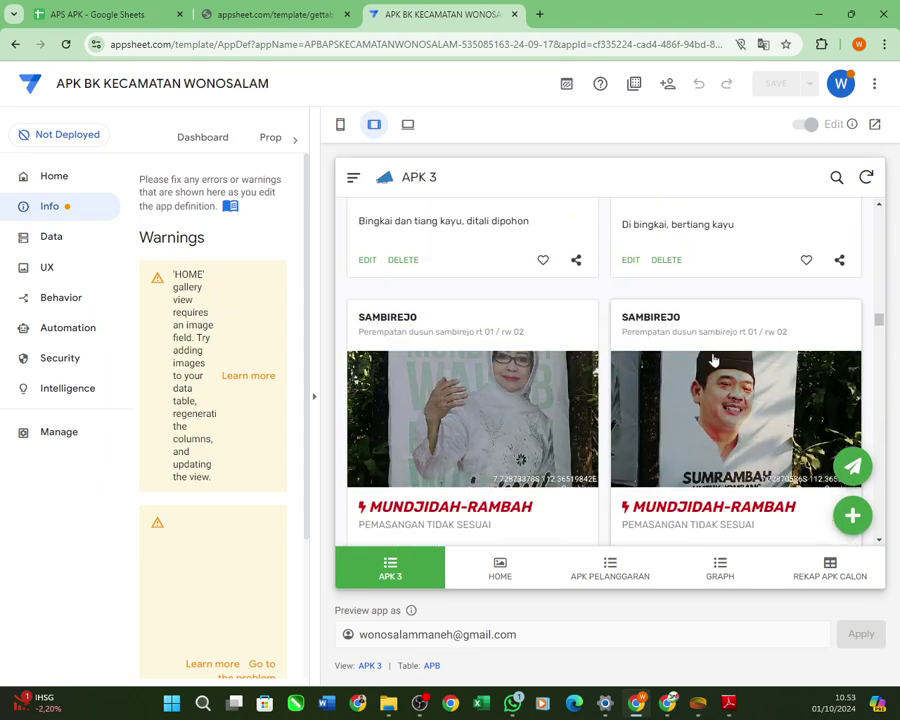
scroll(714, 358, up, 3)
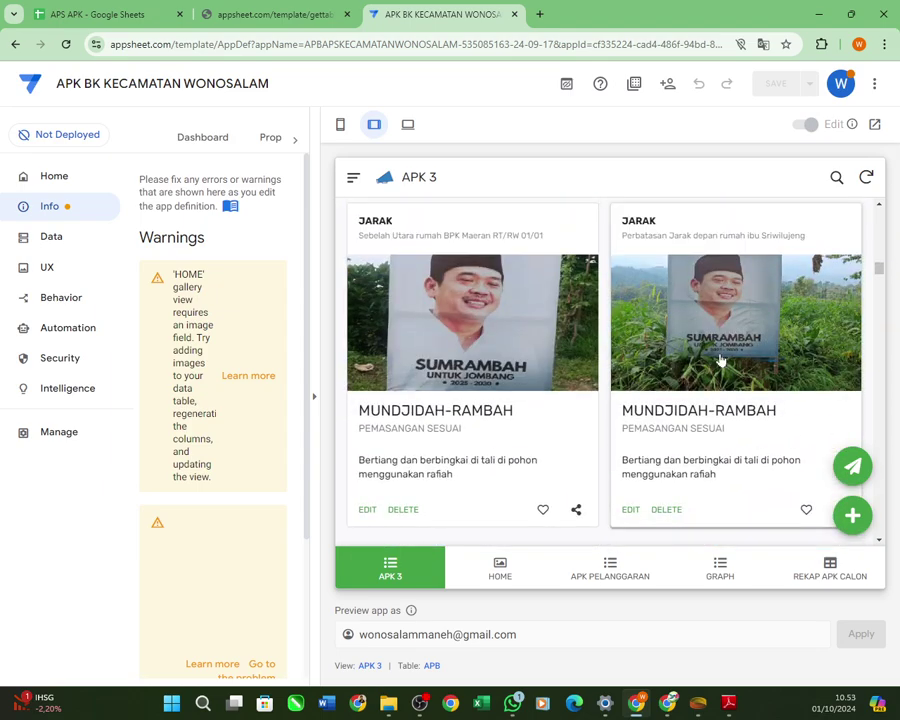